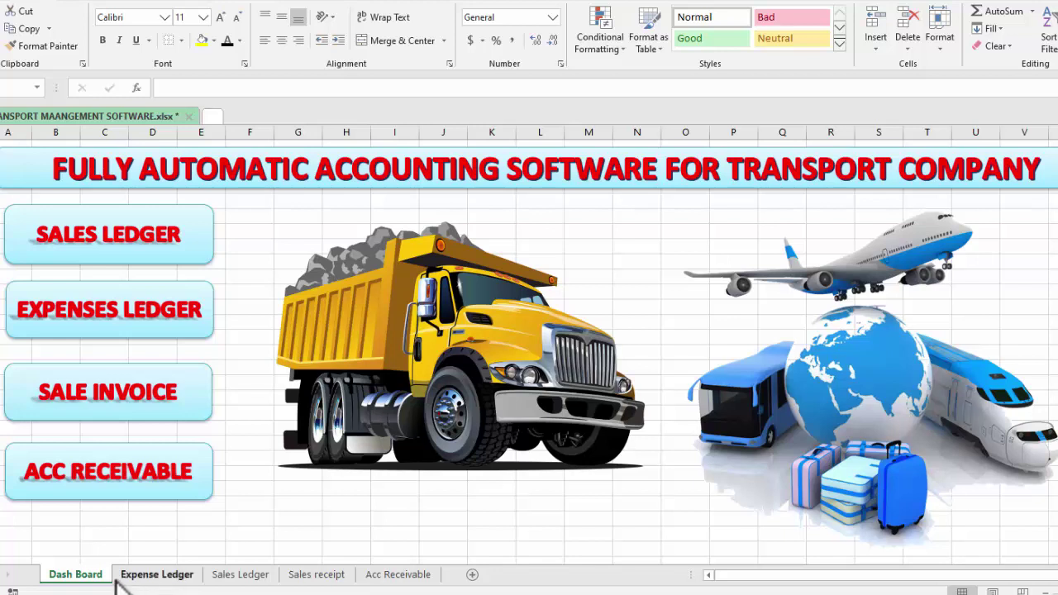
- Use the dashboard's SALES LEDGER button to bring up the three booking rows
left_click(190, 259)
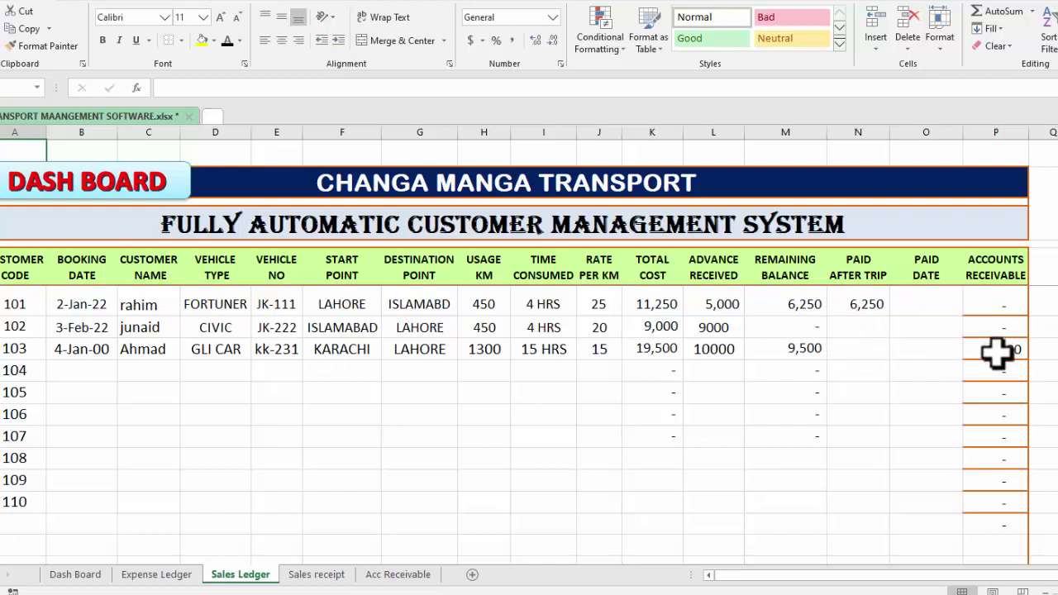
- Check P7's receivable formula =IF(N7>0,0,M7) for booking 101, then go back to the Dash Board
left_click(976, 299)
double_click(977, 300)
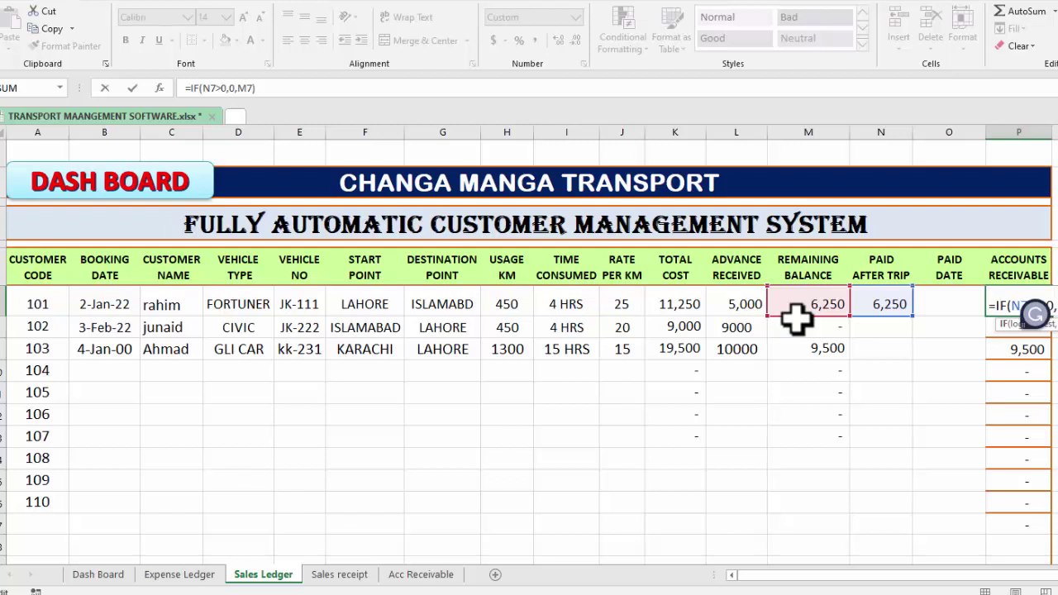
key("ctrl+Return")
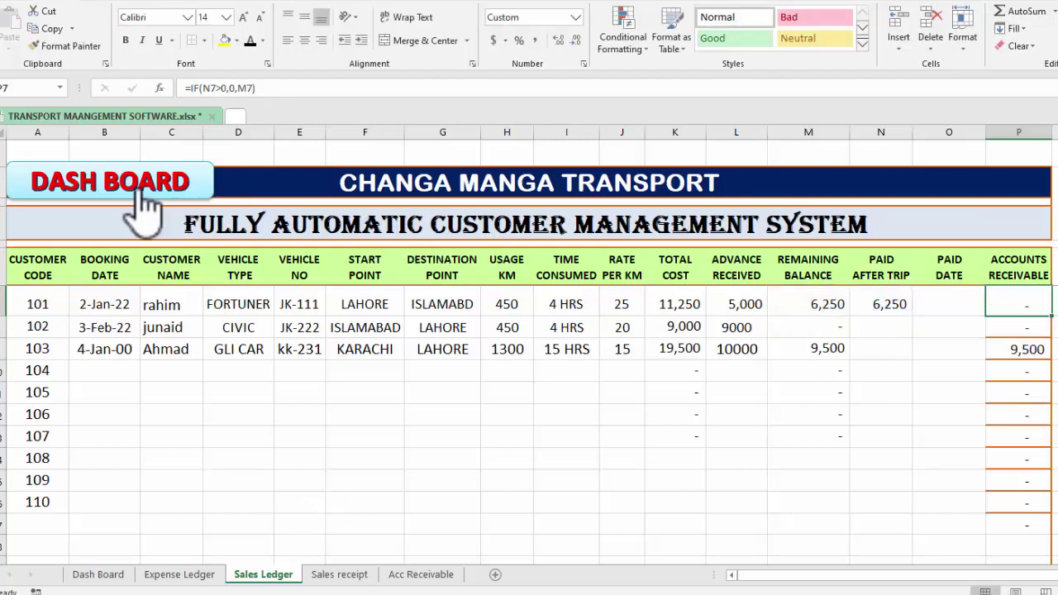
left_click(141, 193)
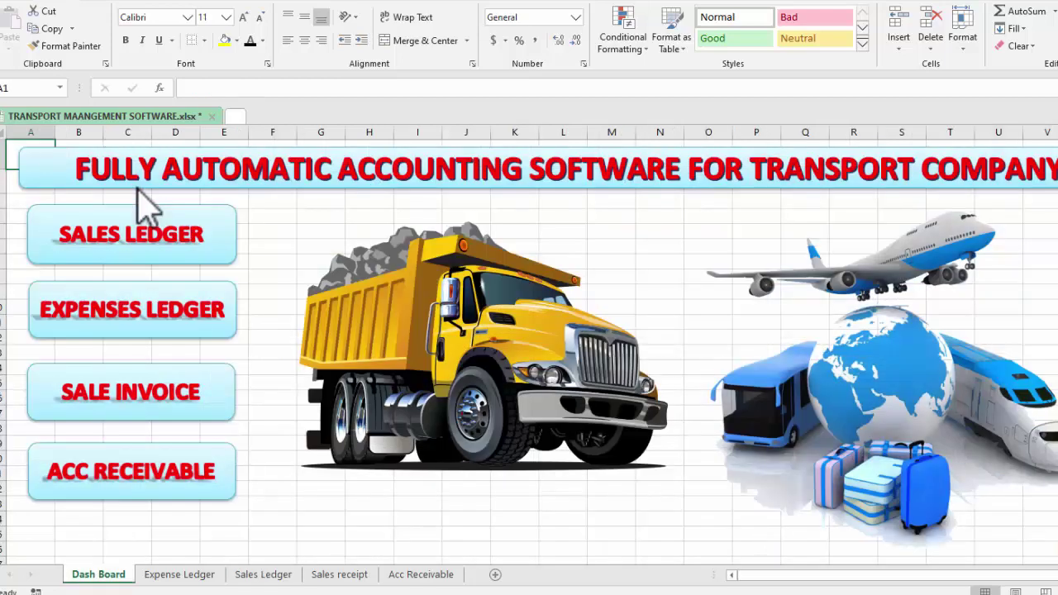
left_click(117, 314)
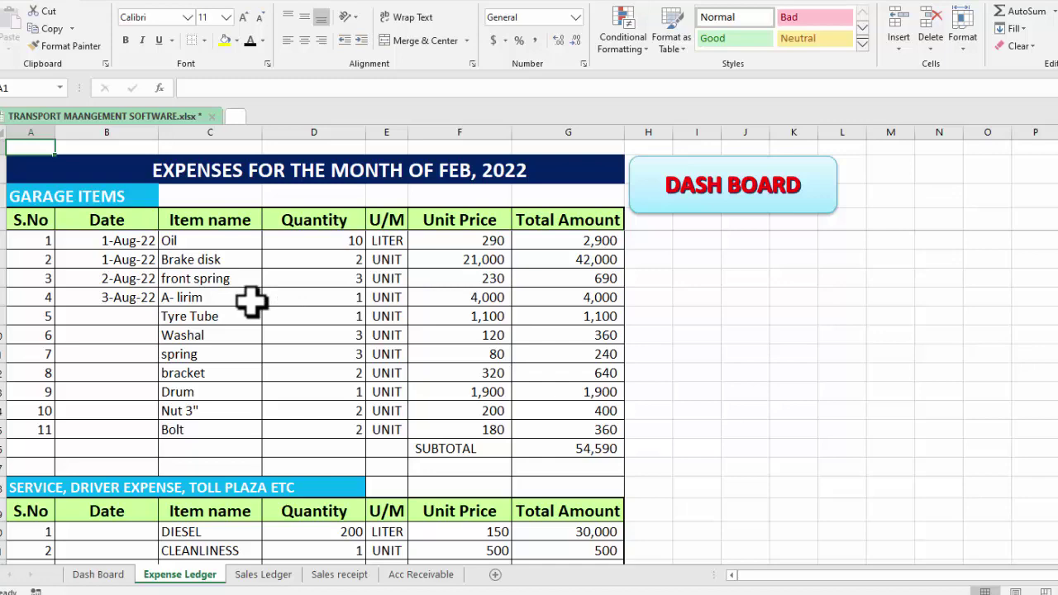
left_click(708, 239)
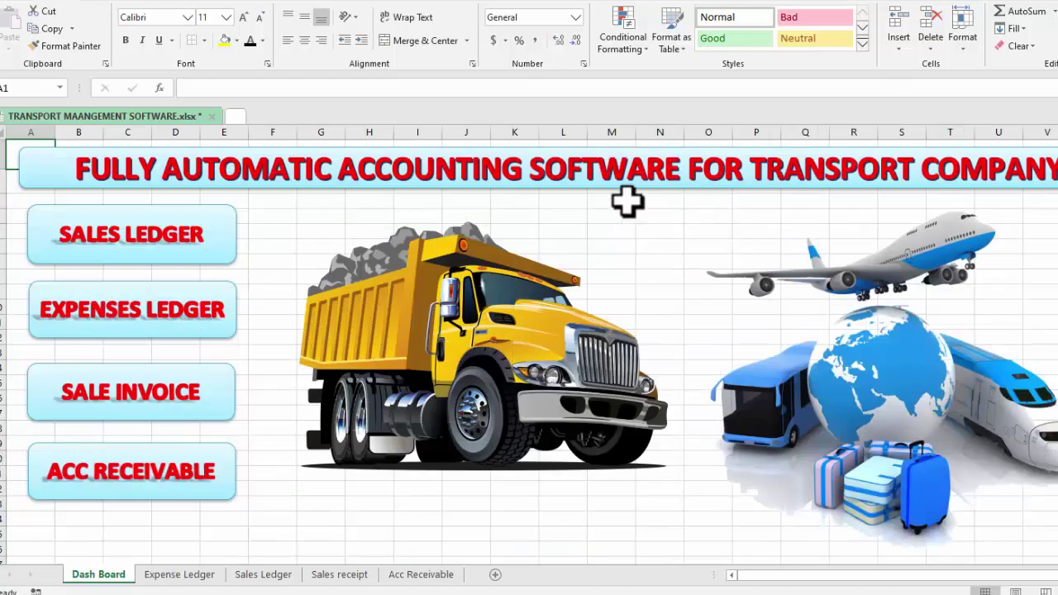
left_click(145, 316)
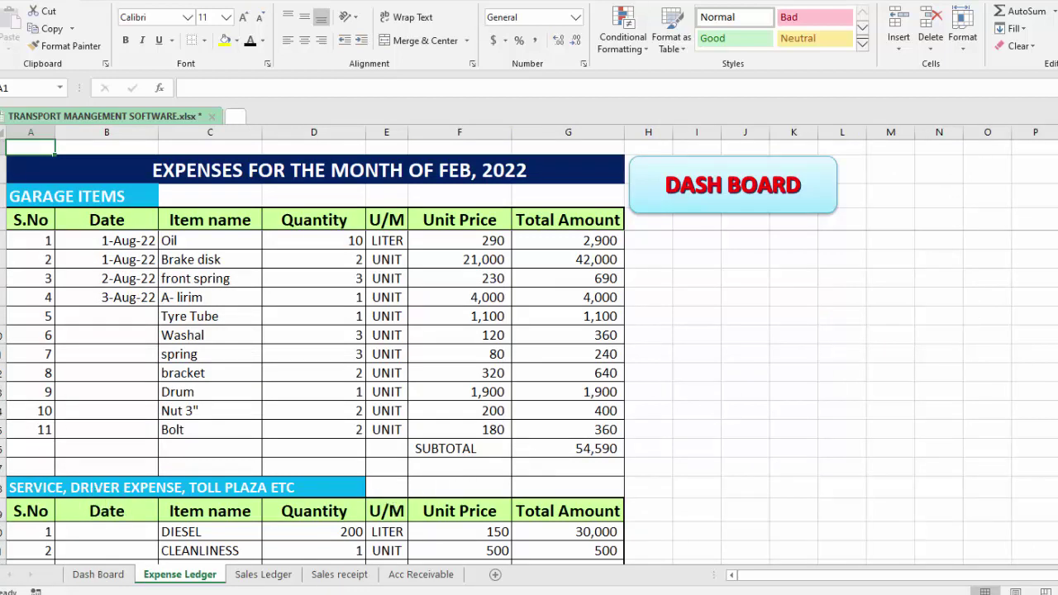
scroll(529, 372, "down", 3)
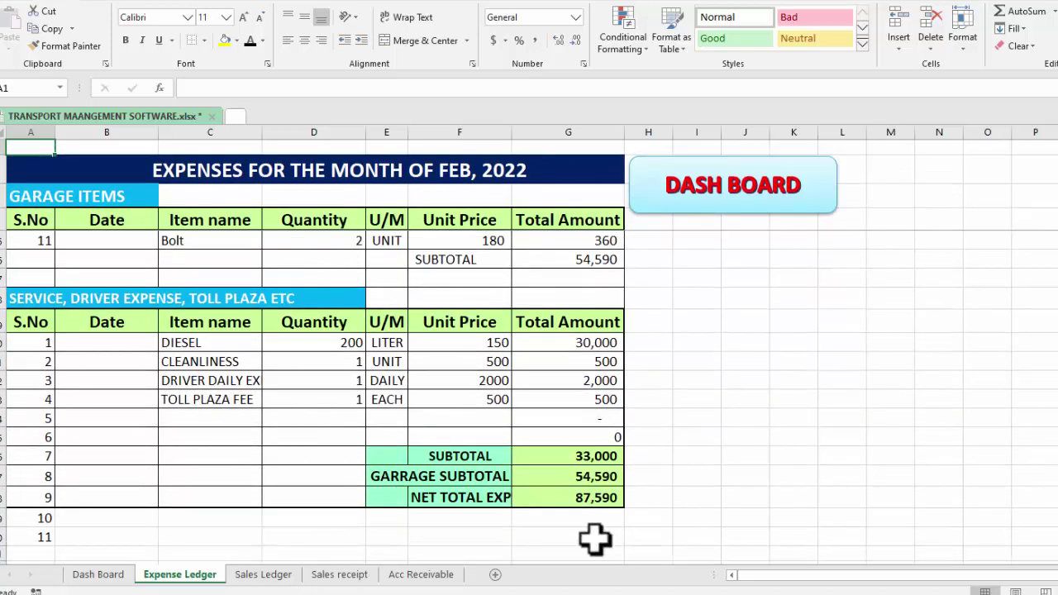
left_click(563, 464)
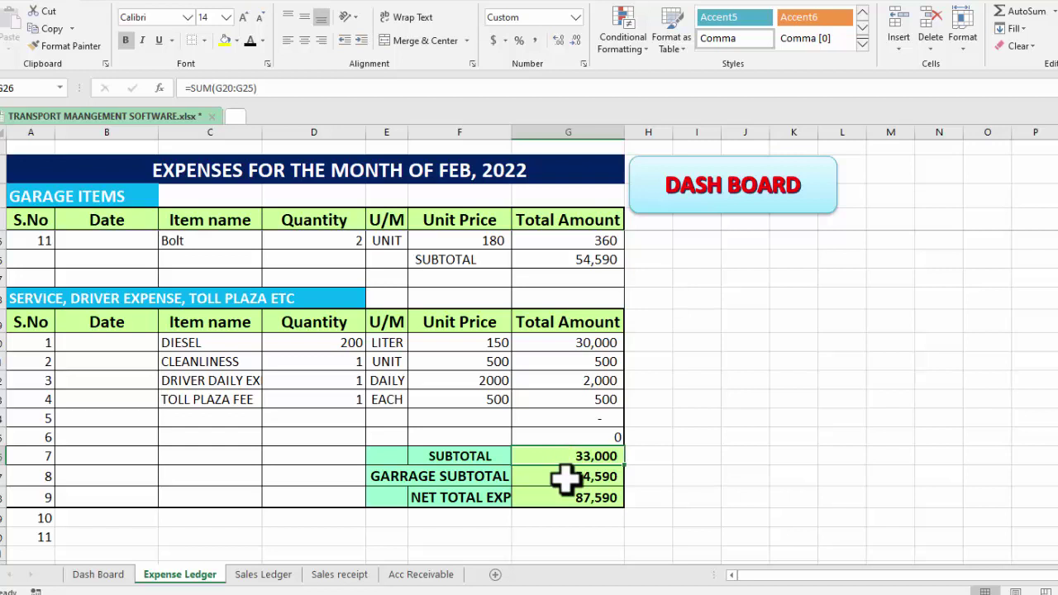
left_click(564, 481)
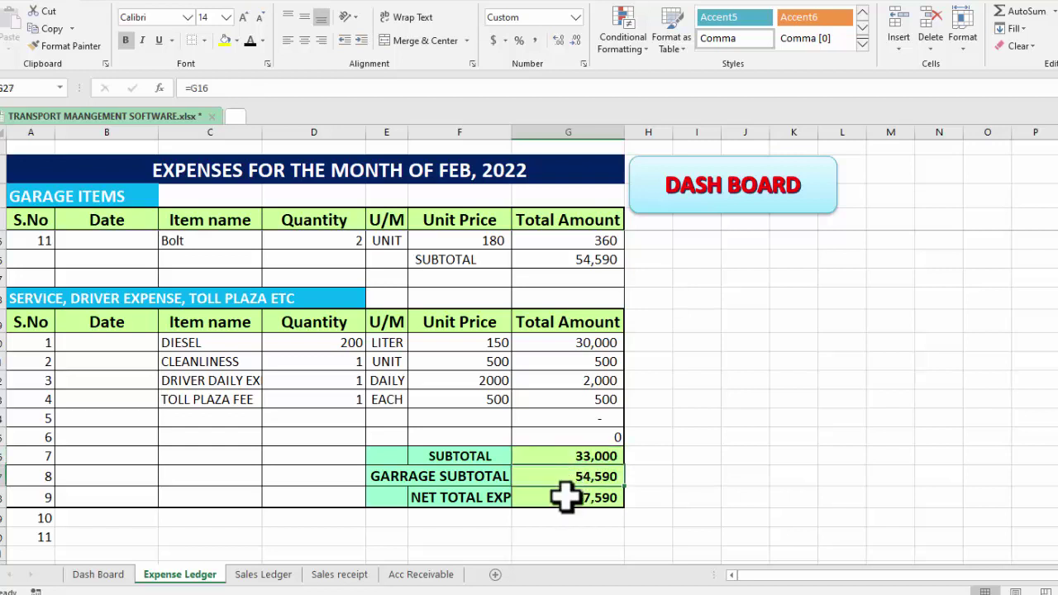
left_click(564, 496)
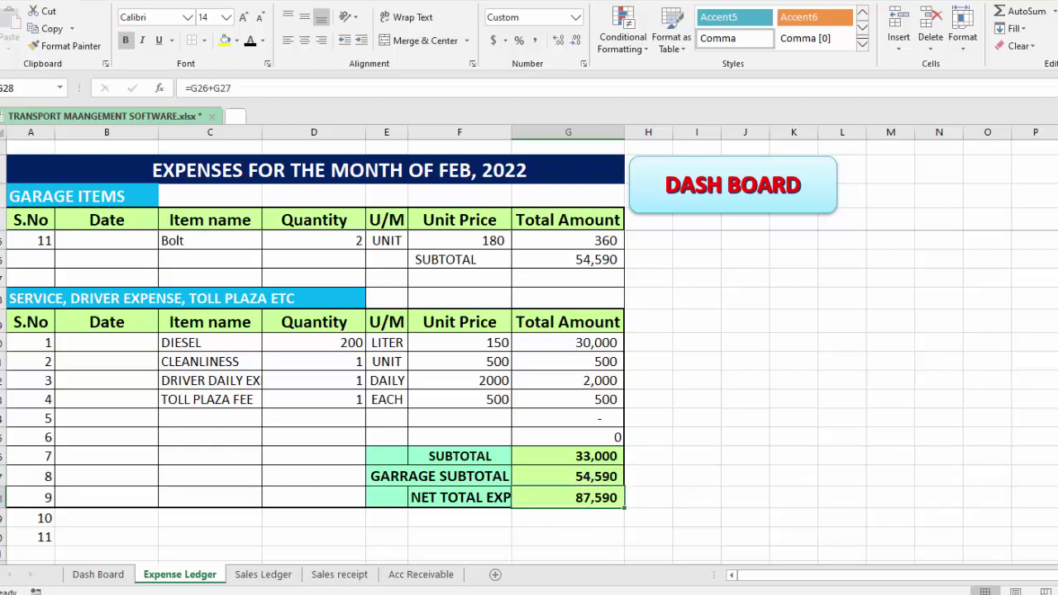
scroll(772, 203, "up", 3)
left_click(769, 194)
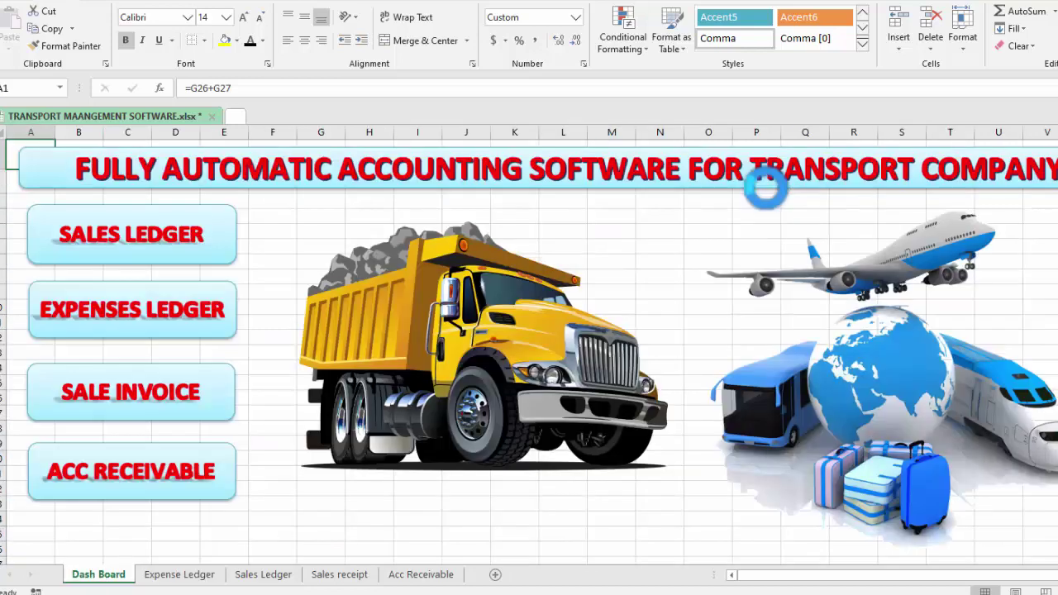
- Open the Sale Invoice, view B6's customer code list keeping 101, then glance at Sales Ledger and return
left_click(124, 393)
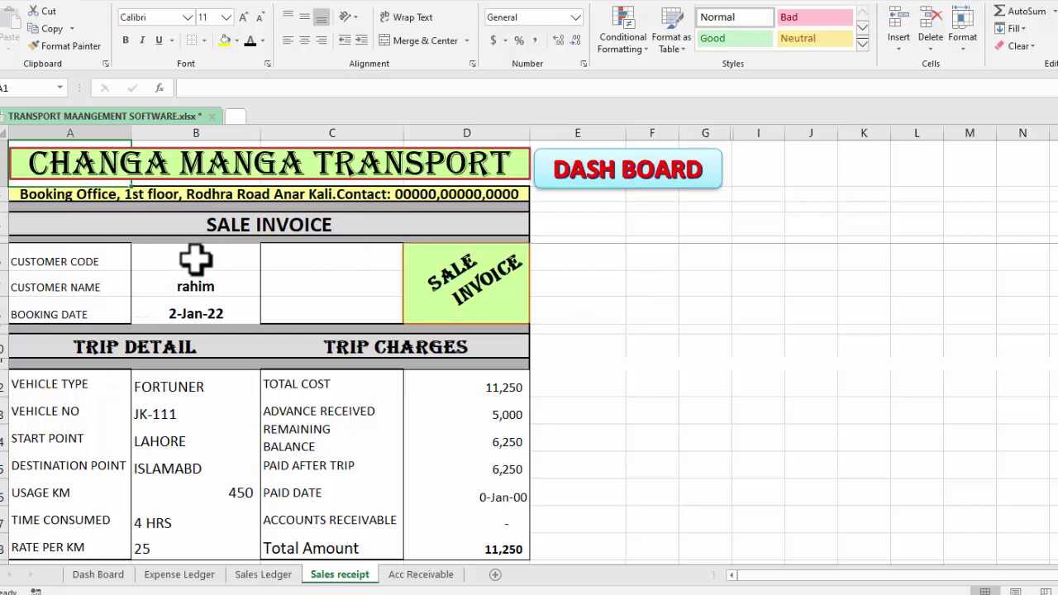
left_click(207, 263)
left_click(266, 264)
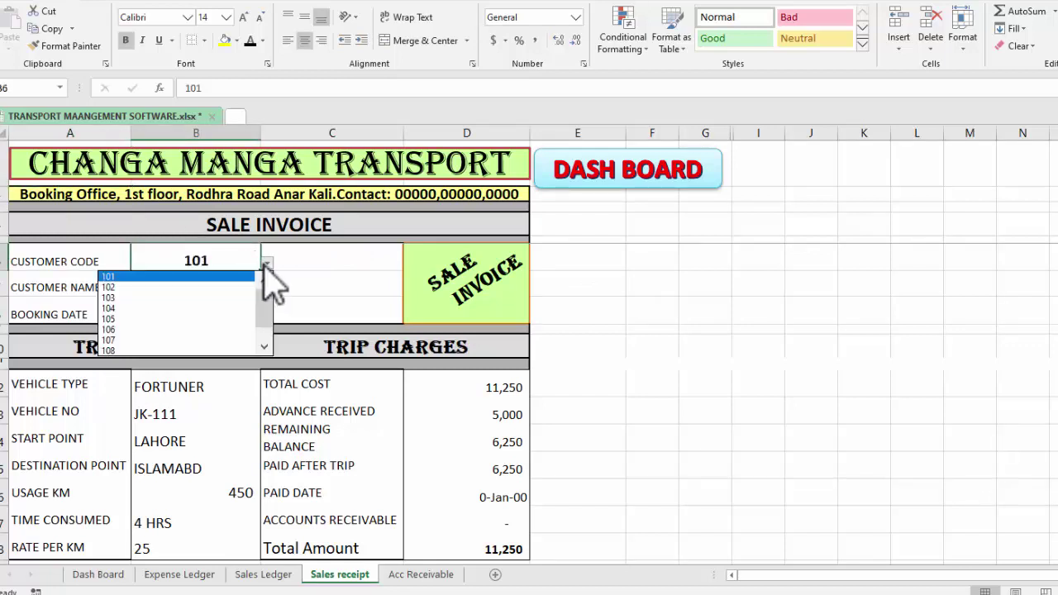
left_click(264, 264)
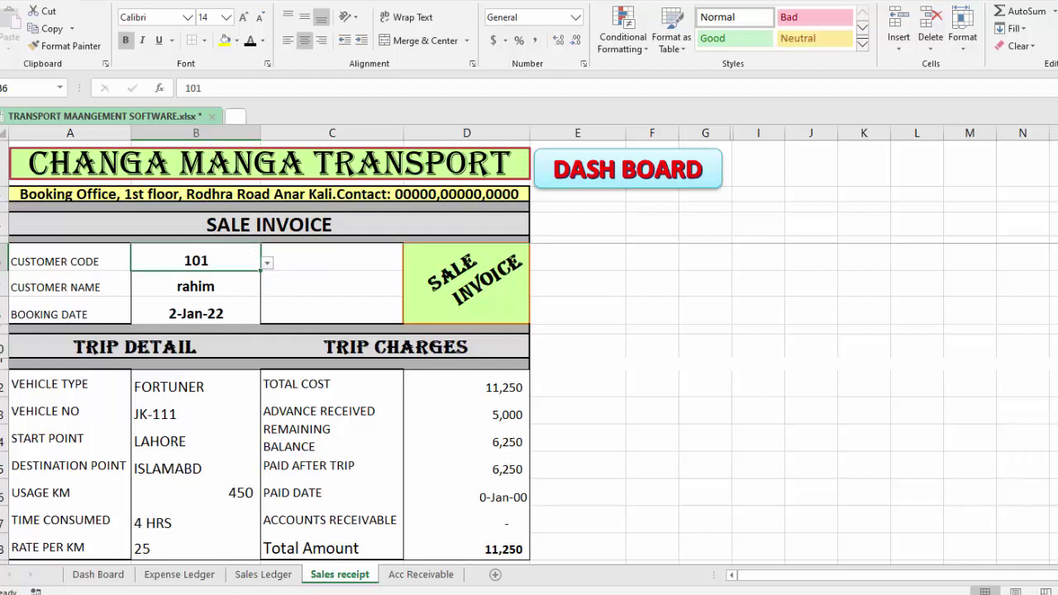
left_click(259, 578)
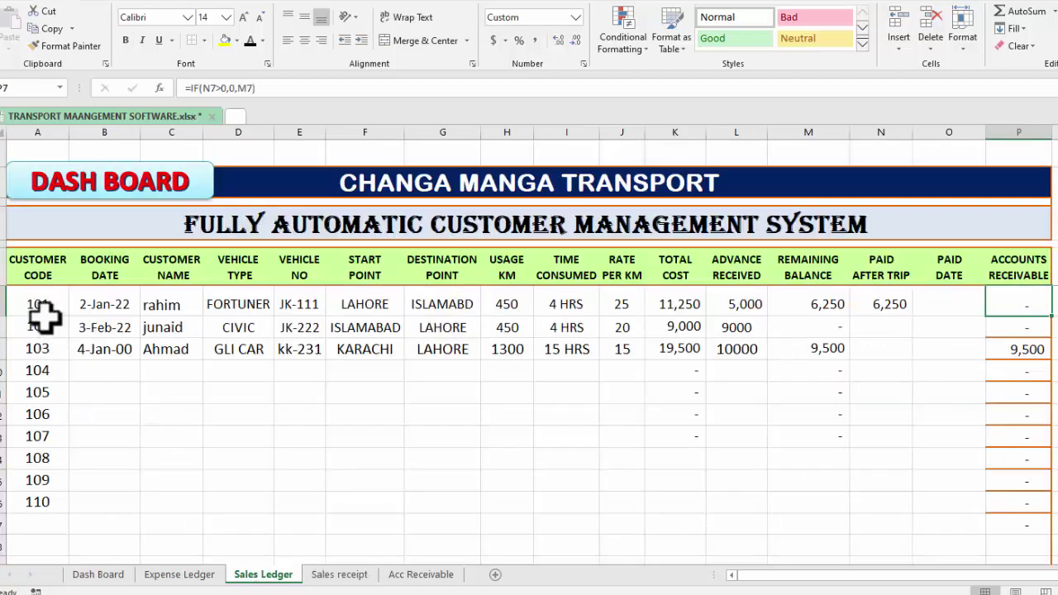
left_click(171, 193)
- Reopen the Sale Invoice, recheck B6's code list still on 101, and select empty cell G6
left_click(139, 395)
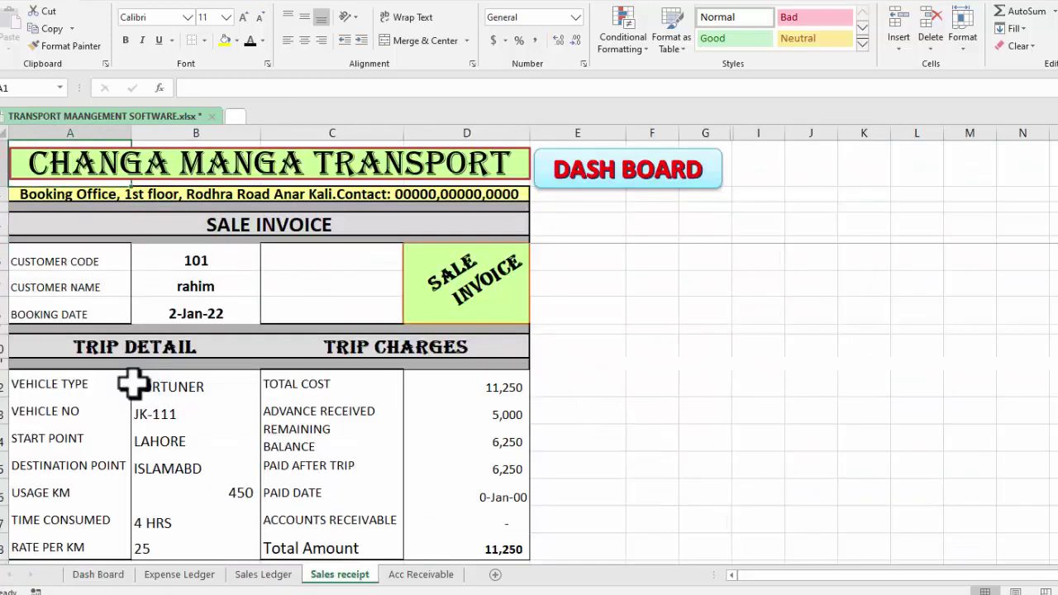
left_click(219, 258)
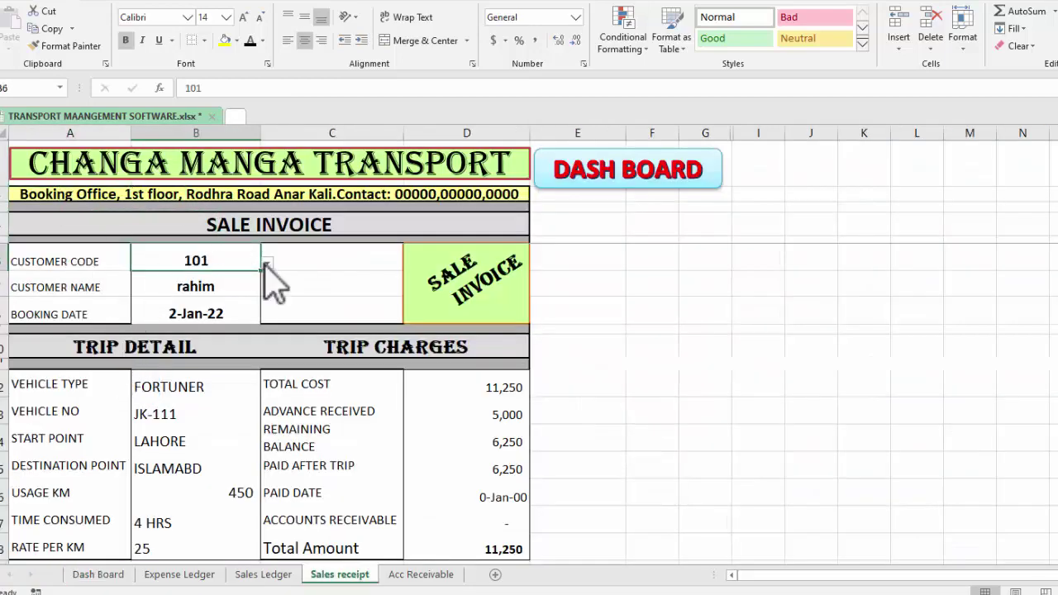
left_click(267, 262)
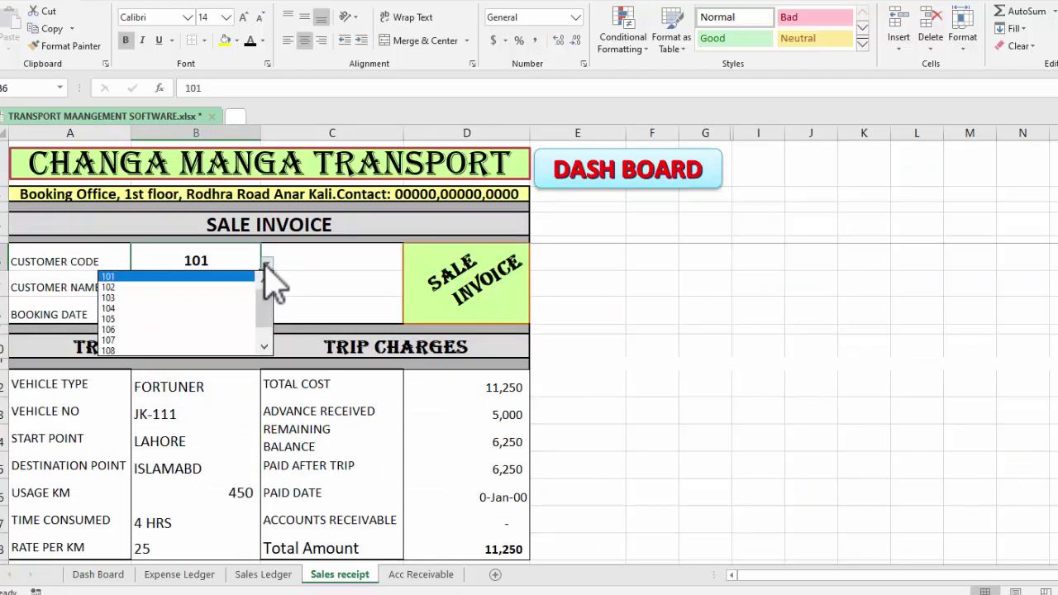
left_click(266, 264)
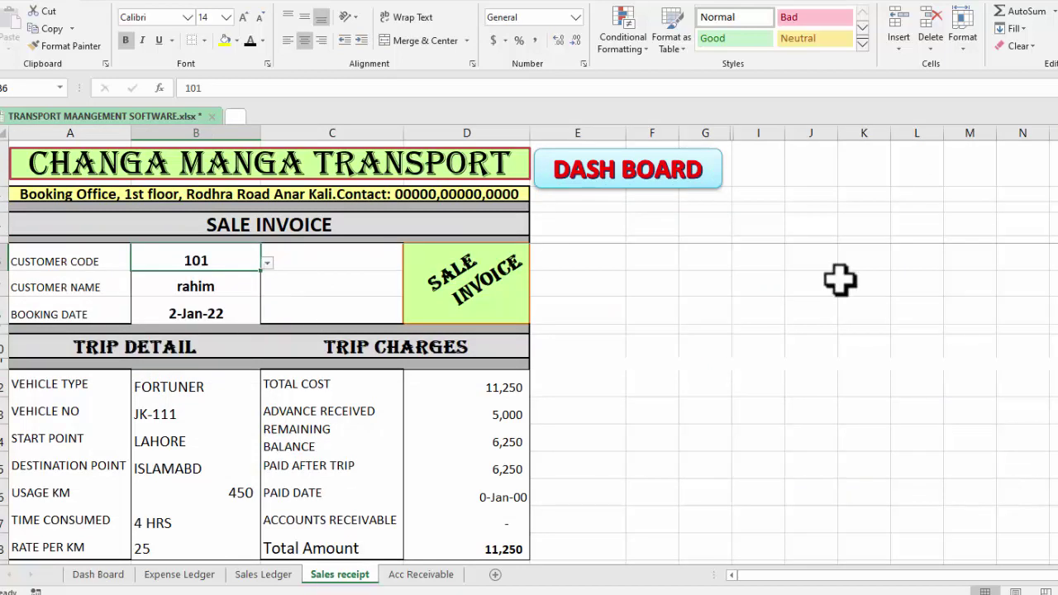
left_click(709, 260)
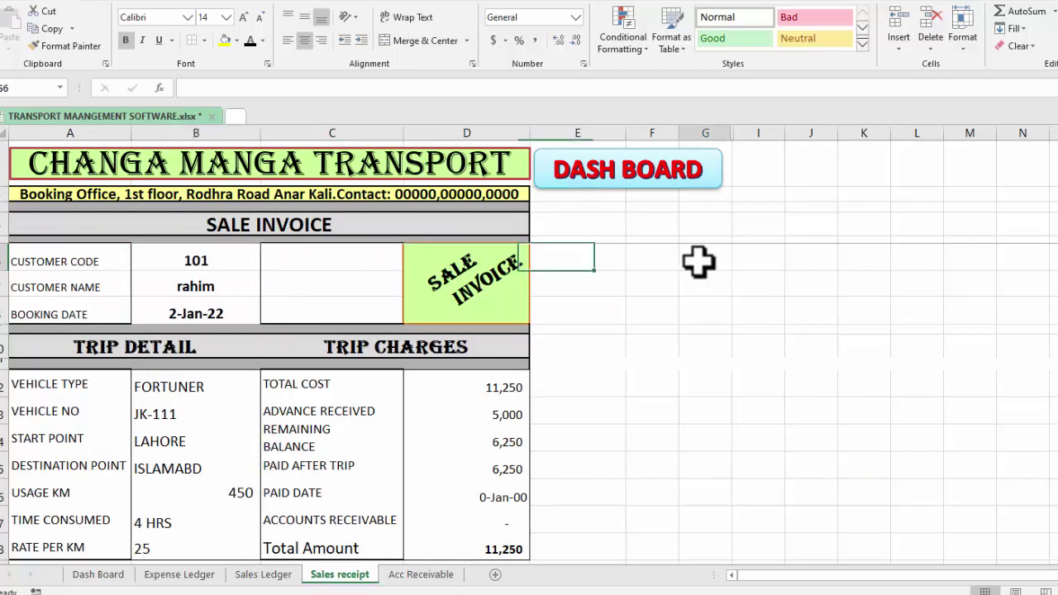
left_click(314, 3)
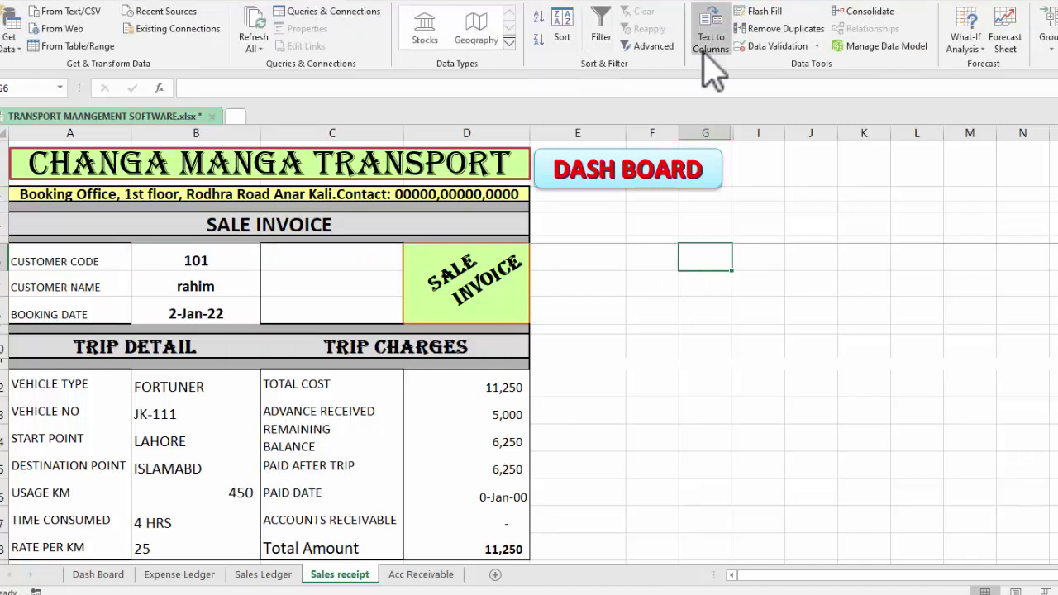
- Give G6 a list validation sourced from Sales Ledger customer codes A7:A16 and check its dropdown
left_click(774, 48)
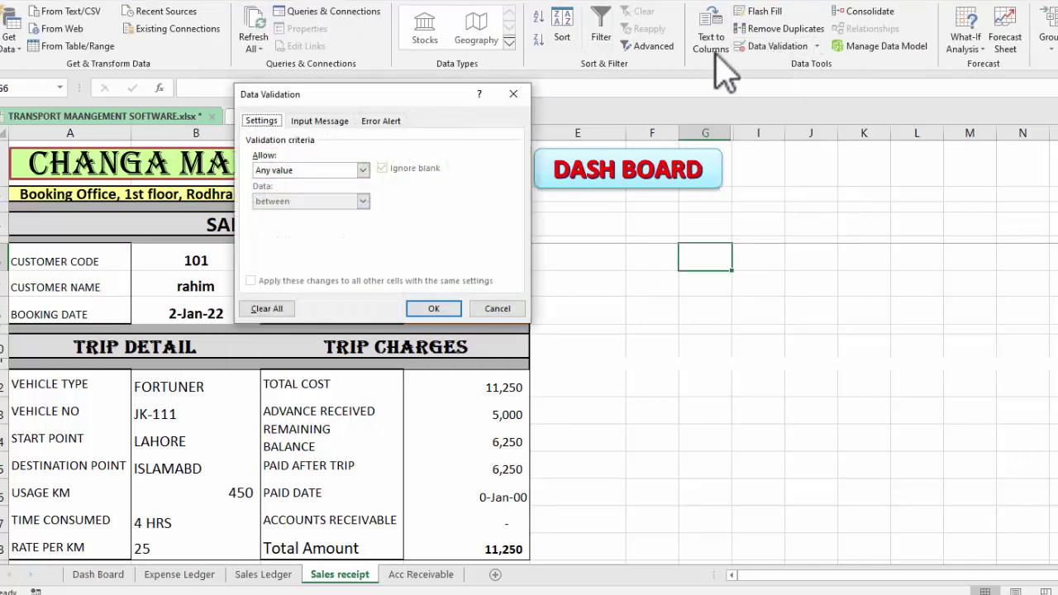
left_click(360, 170)
left_click(294, 213)
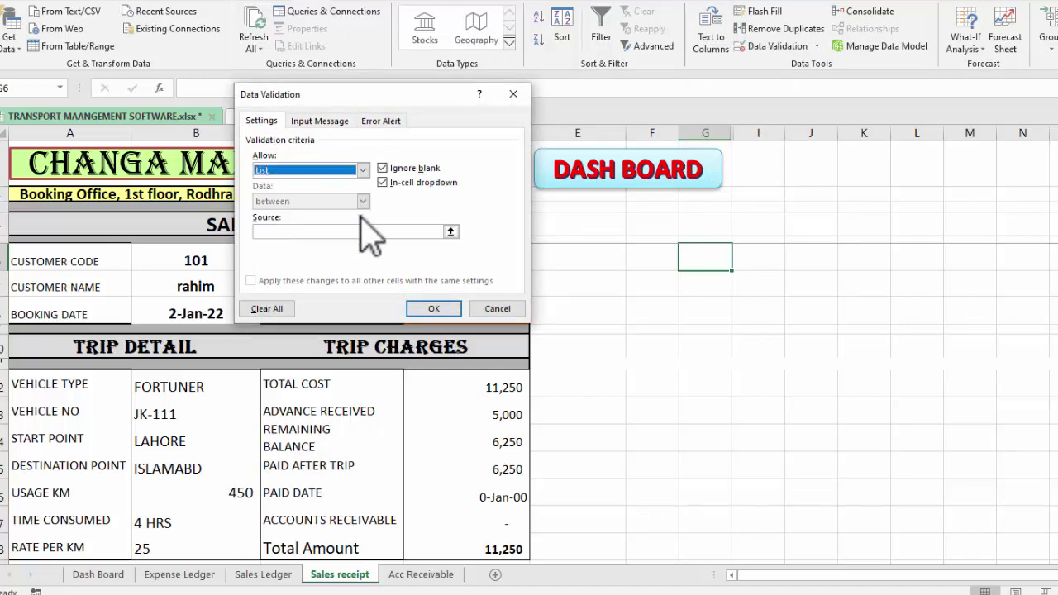
left_click(310, 231)
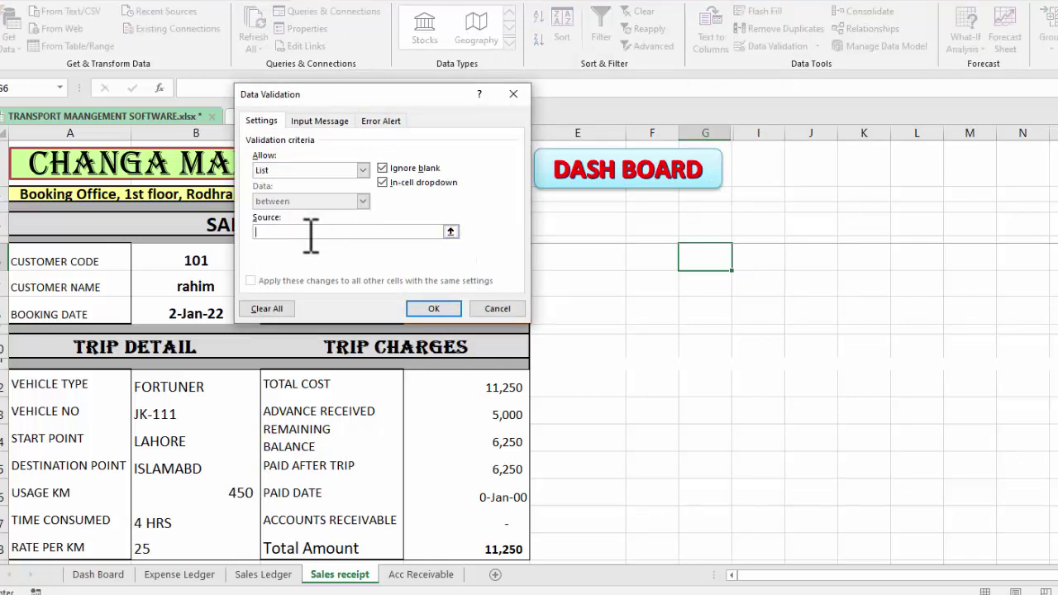
left_click(264, 577)
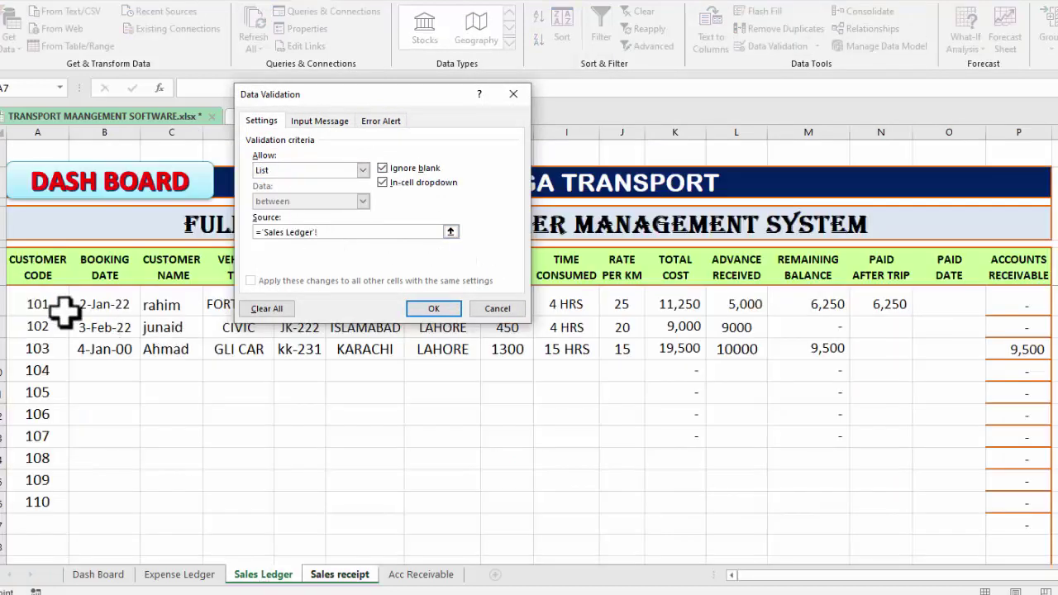
left_click_drag(47, 303, 42, 508)
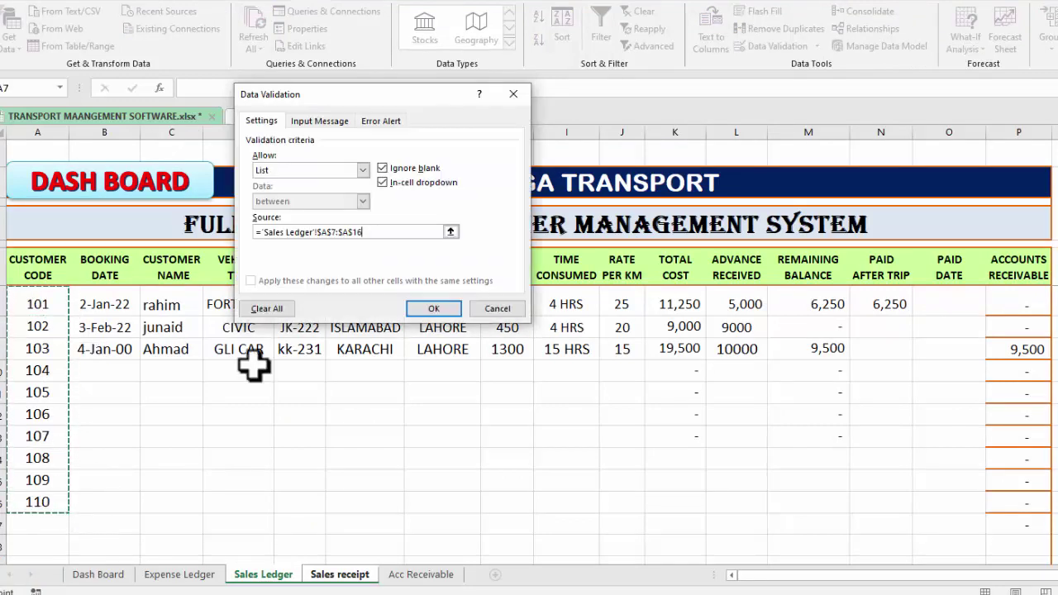
left_click(441, 306)
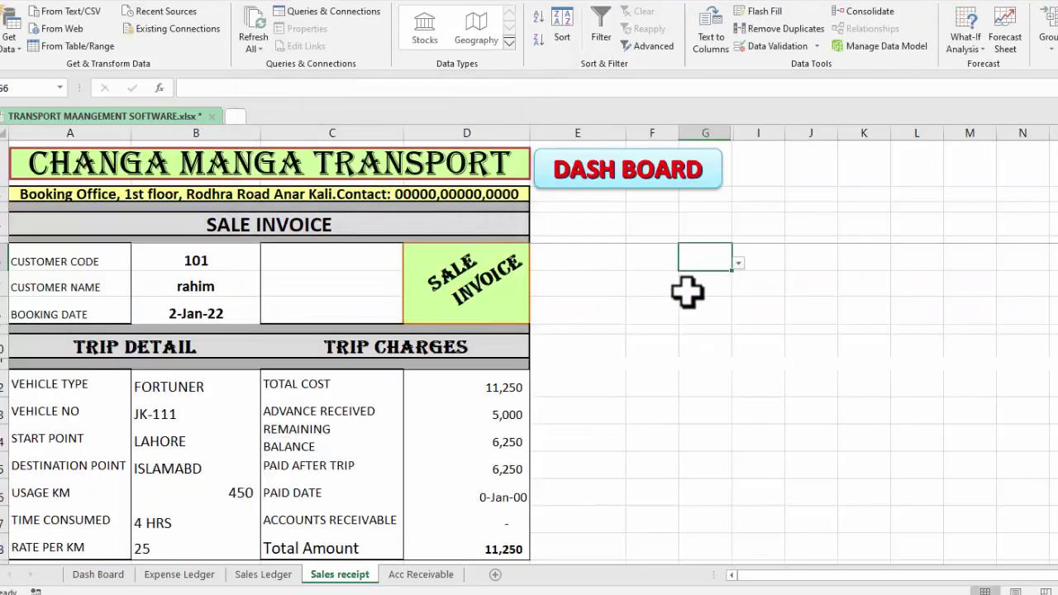
left_click(738, 263)
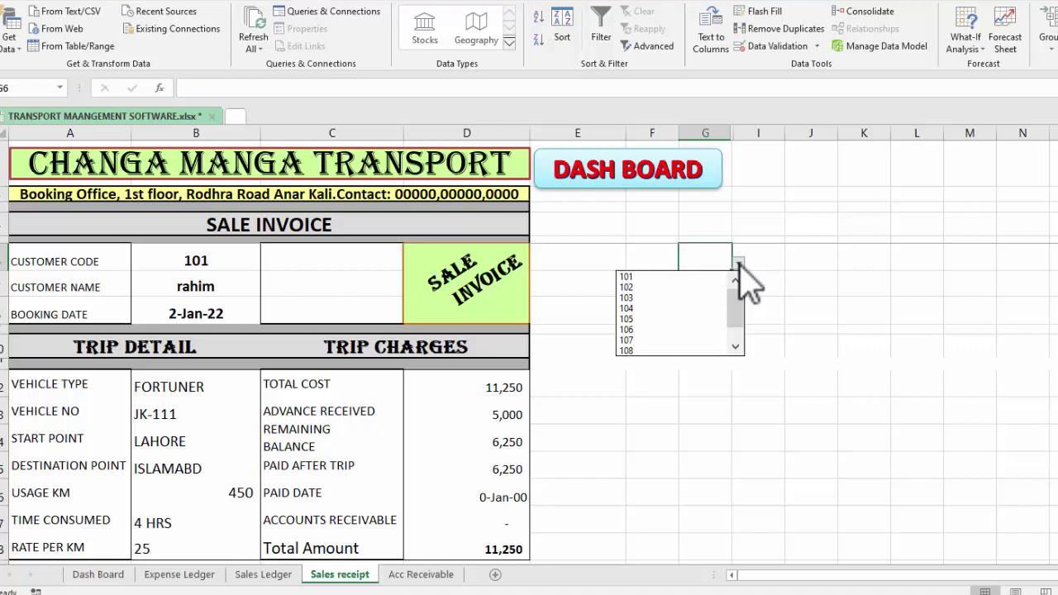
left_click(739, 264)
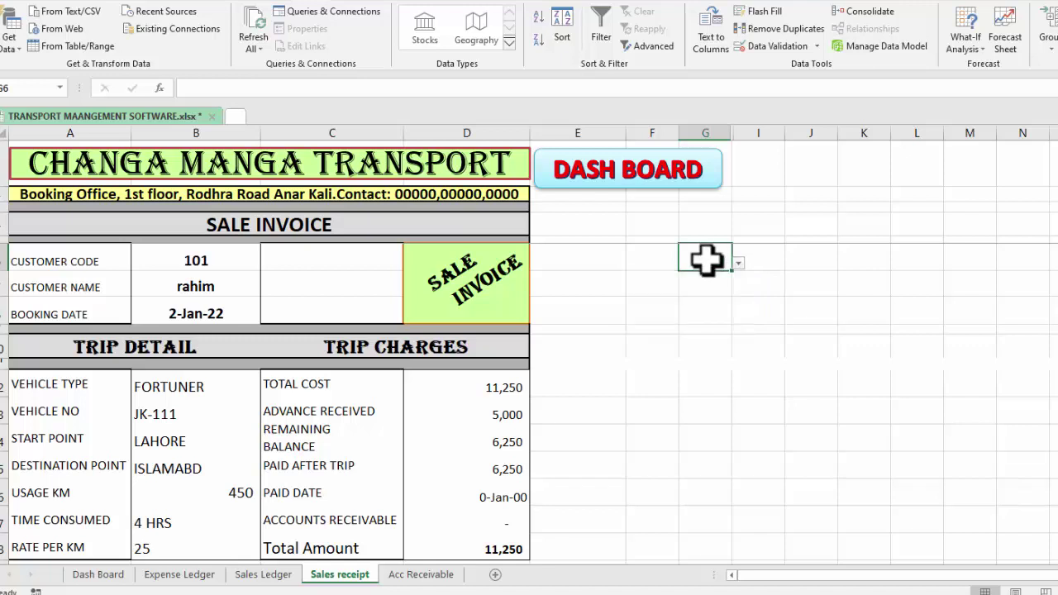
- Clear All data validation from G6, leaving the invoice on customer code 101
left_click(787, 48)
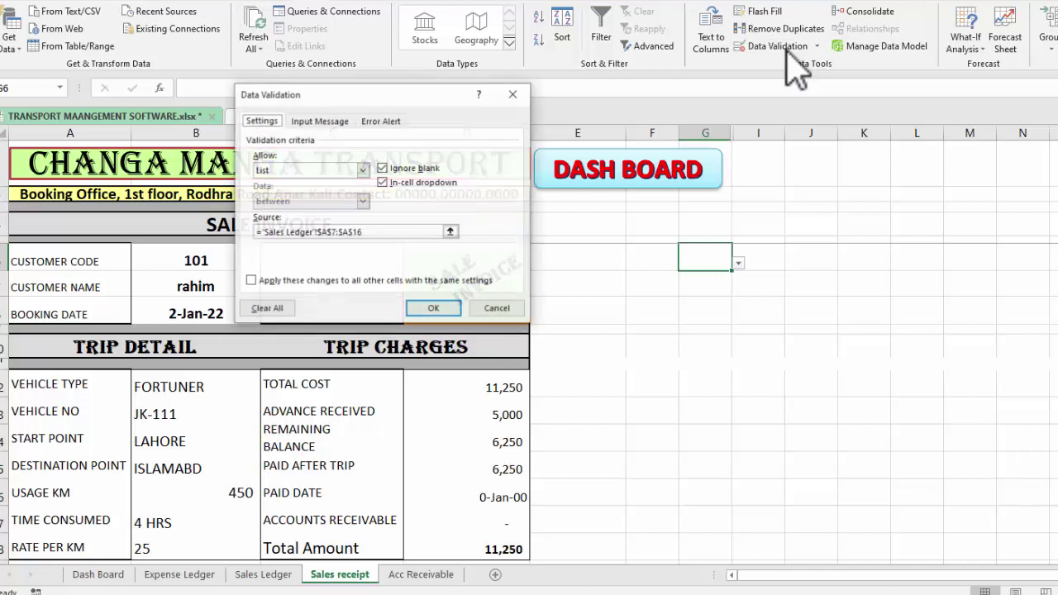
left_click(279, 308)
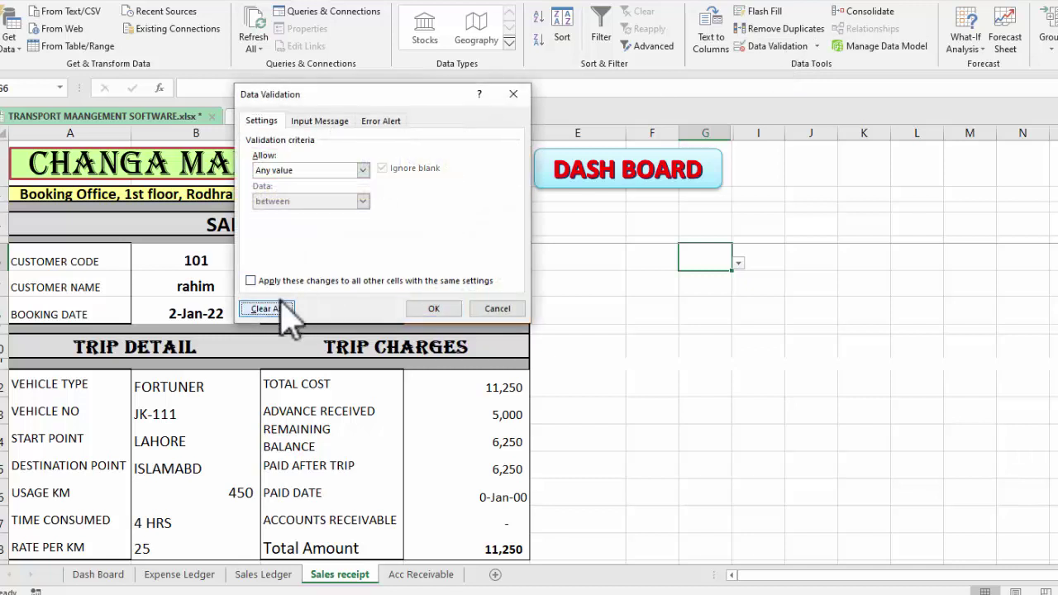
left_click(410, 307)
left_click(753, 278)
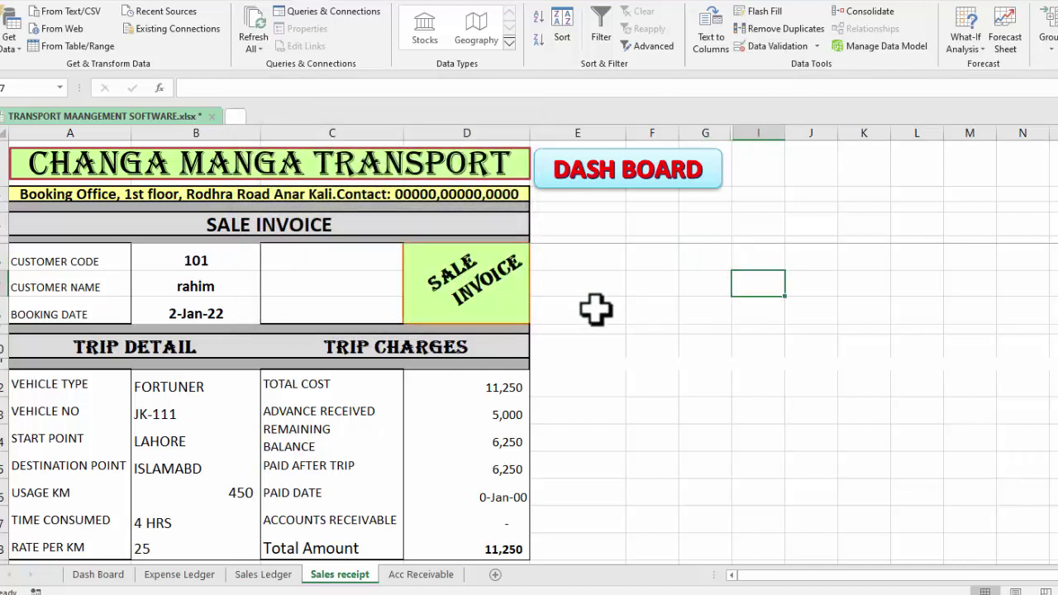
left_click(242, 263)
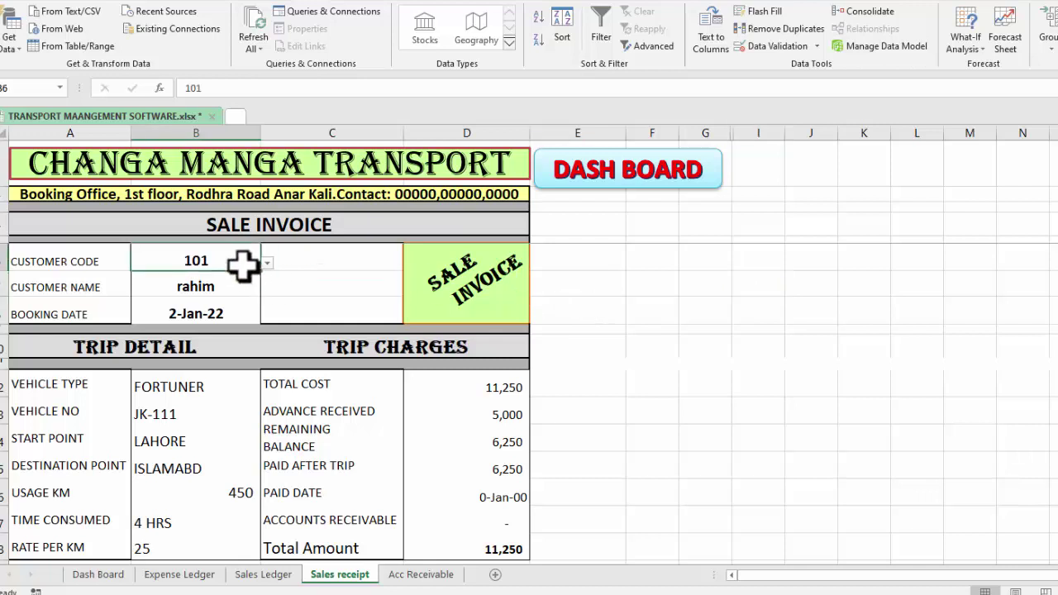
- Inspect B7's customer-name VLOOKUP without changing it, then switch to the Sales Ledger sheet
left_click(228, 283)
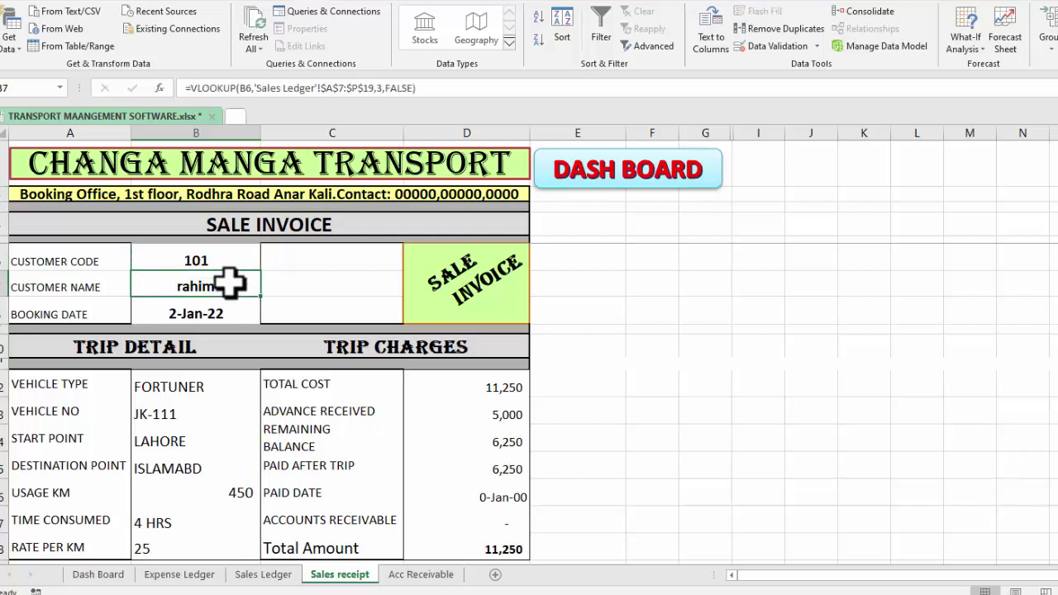
double_click(228, 282)
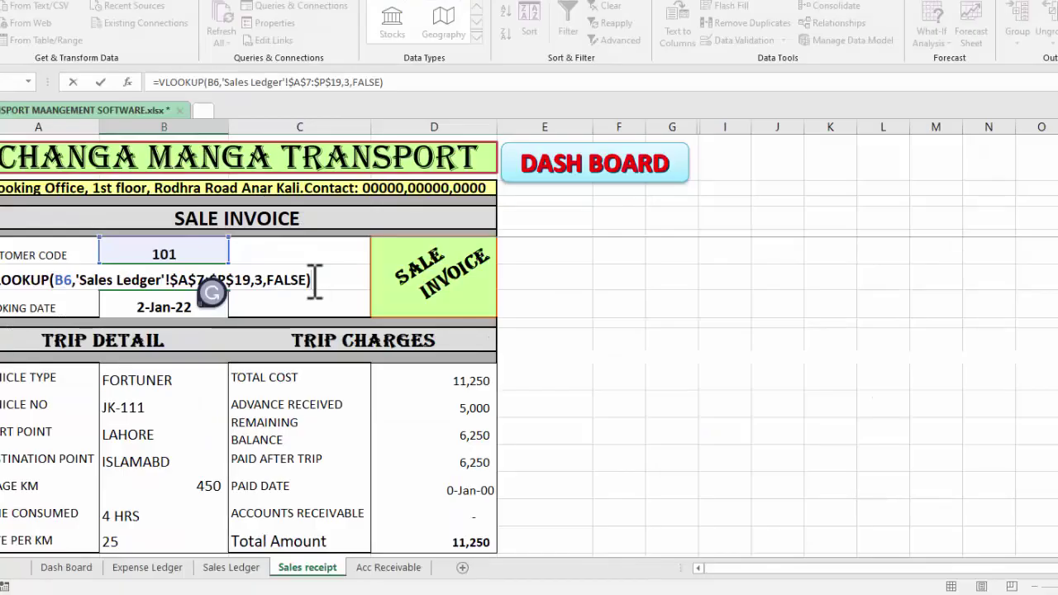
key("ctrl+Return")
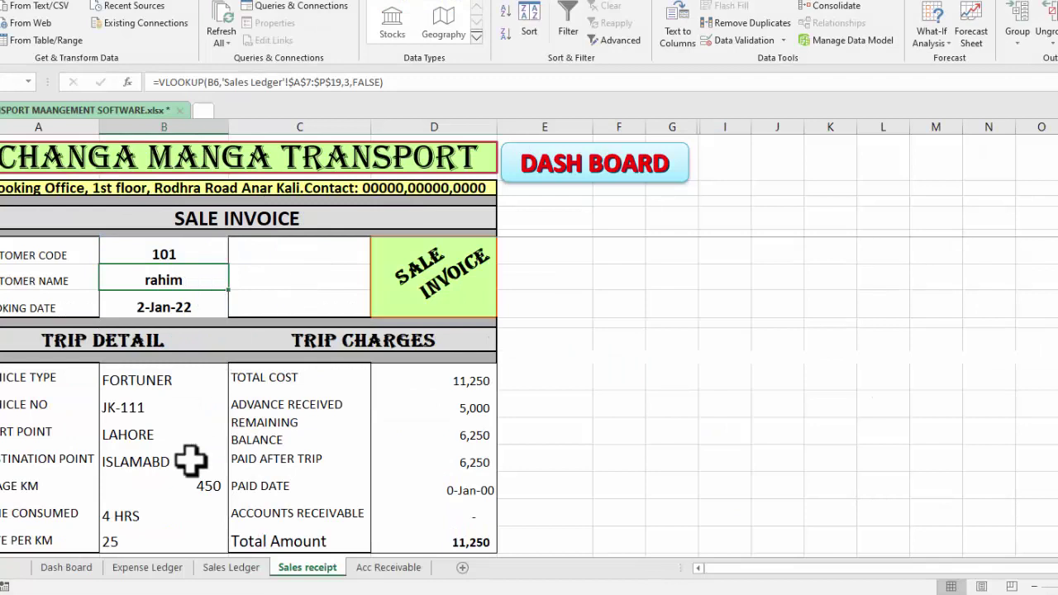
left_click(229, 568)
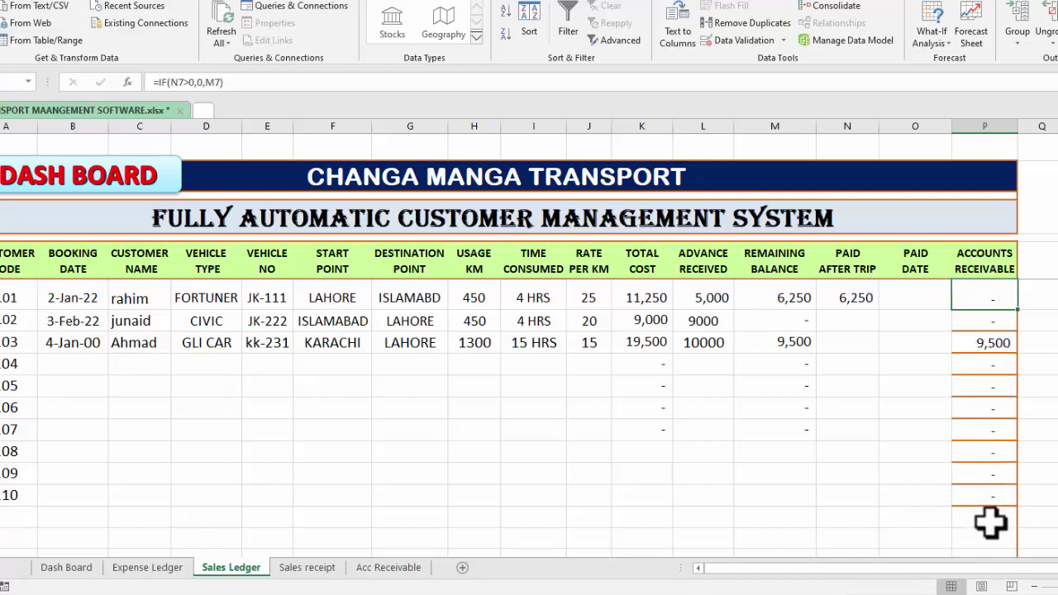
- Check the B8 booking date and B12 vehicle type (FORTUNER) lookups against the Sales Ledger
left_click(299, 568)
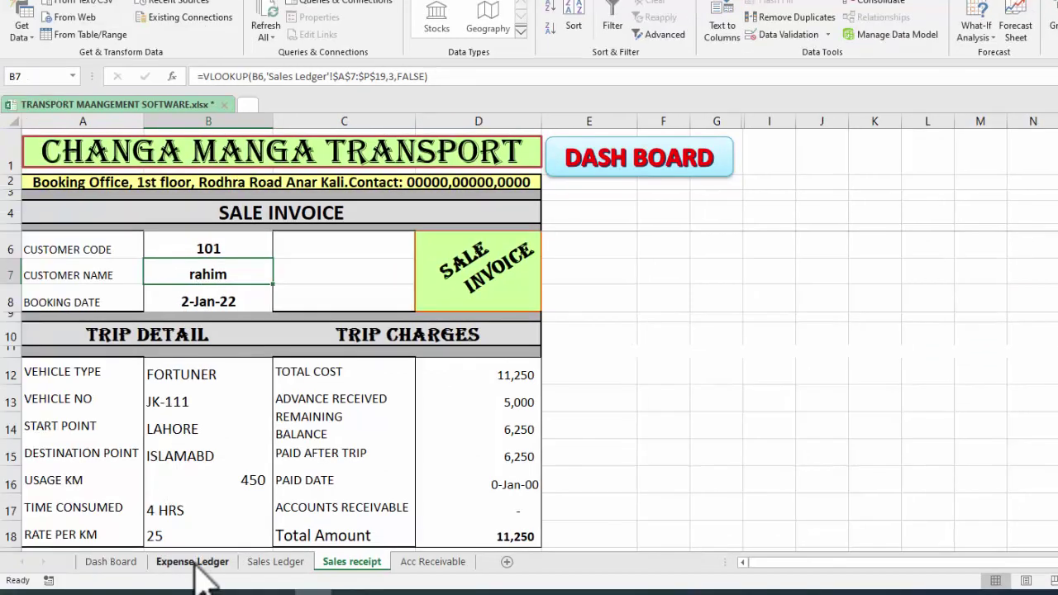
left_click(280, 564)
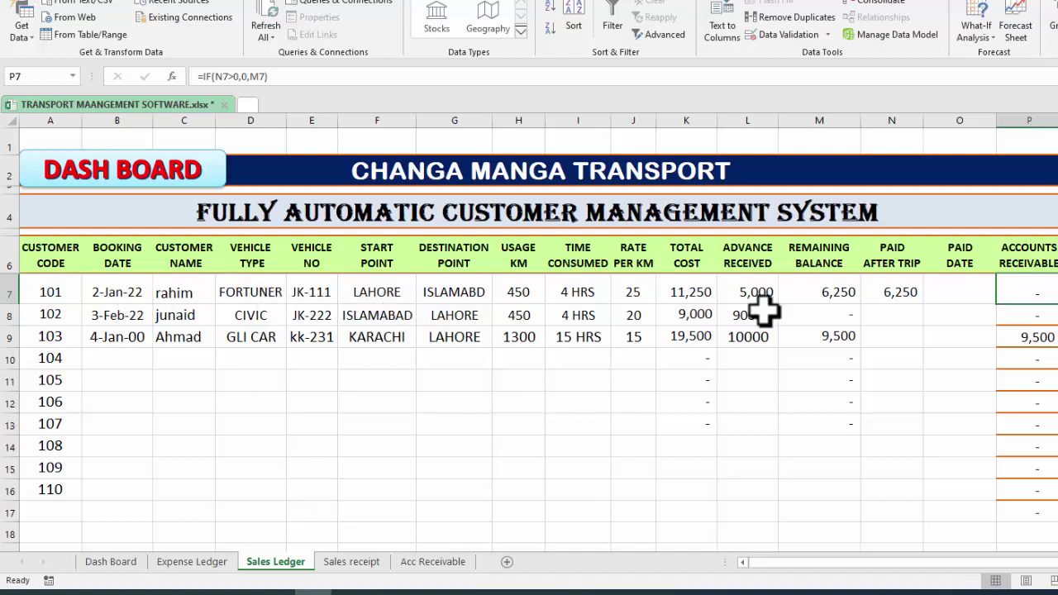
left_click(351, 562)
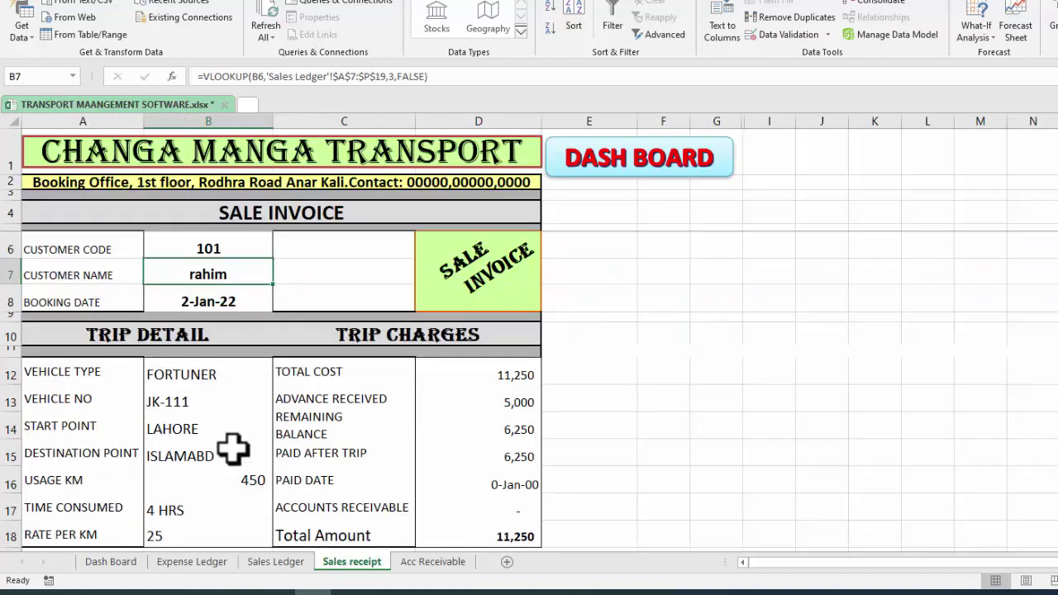
left_click(193, 299)
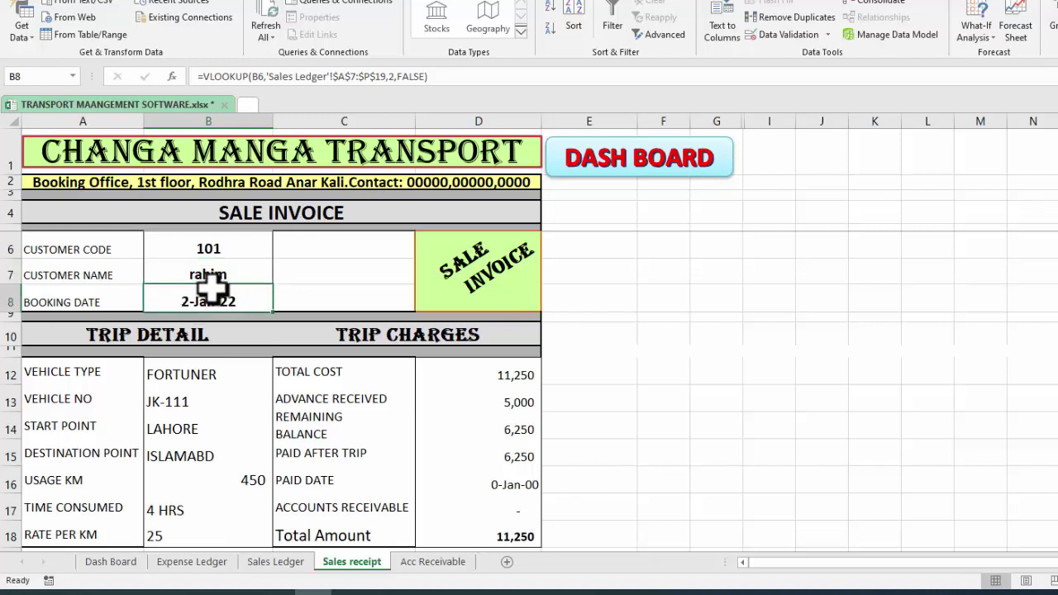
double_click(207, 300)
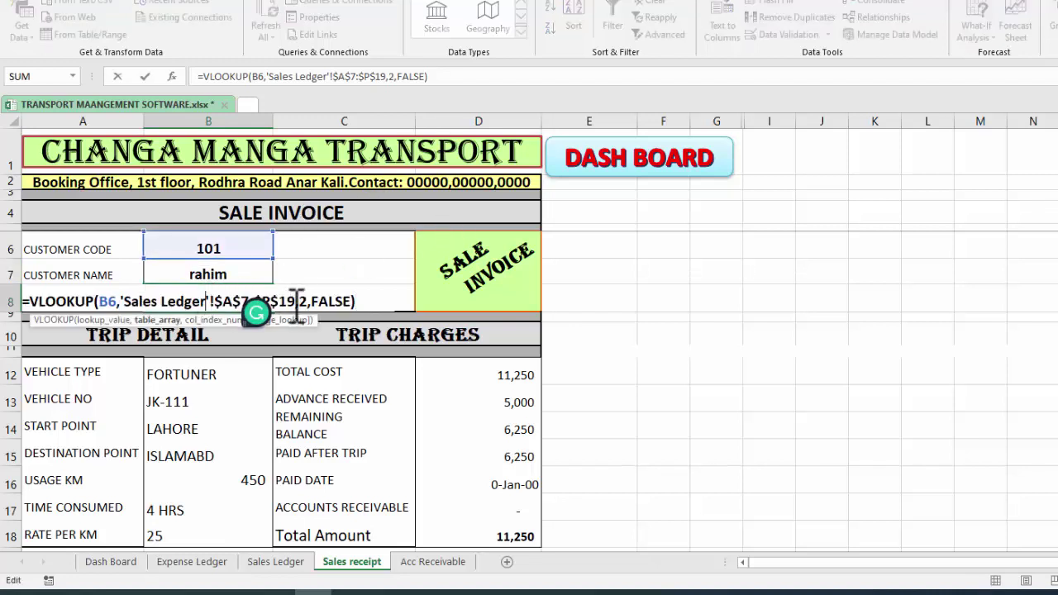
key("Escape")
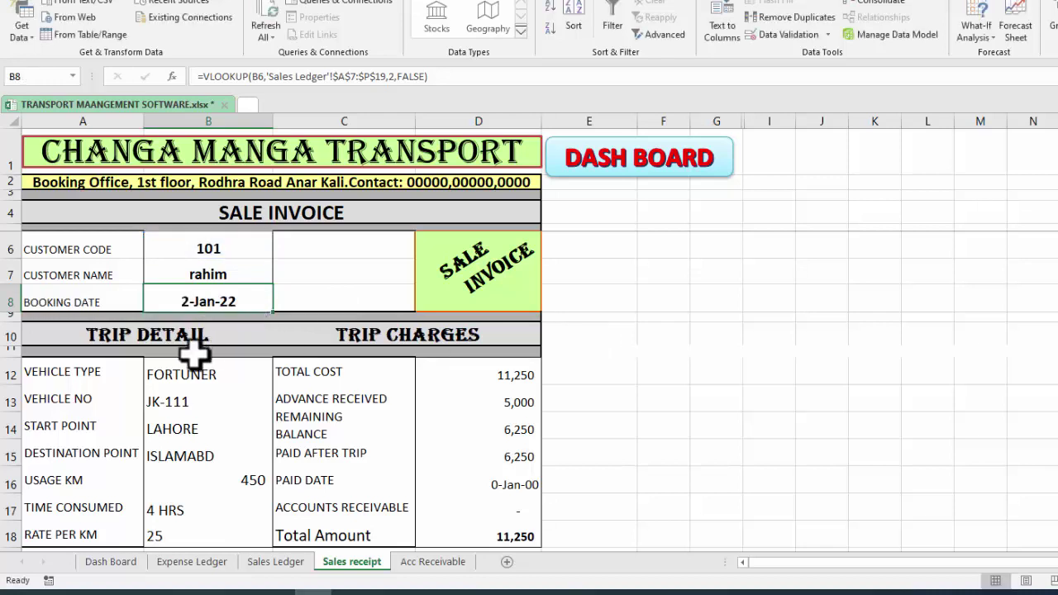
left_click(179, 370)
double_click(179, 371)
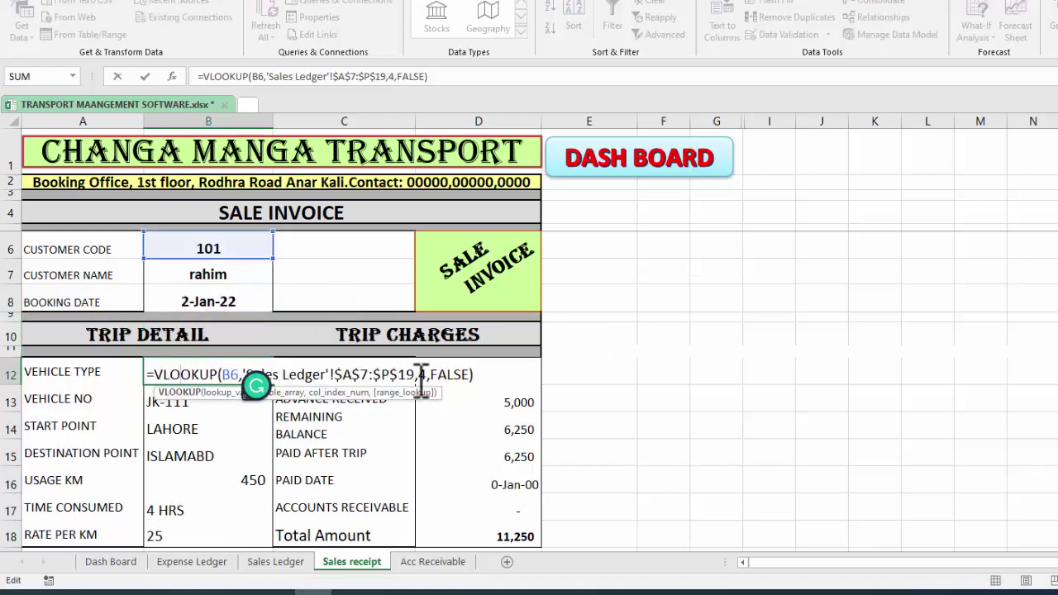
key("Escape")
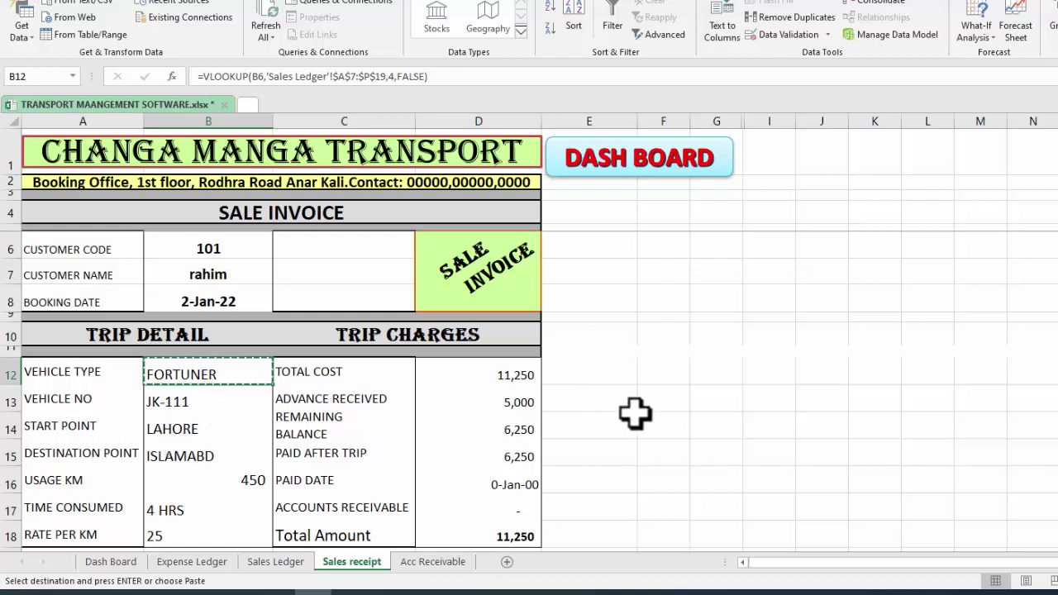
- Test-paste the vehicle type formula into E14, clear E14's #N/A, and recheck B12 unchanged
left_click(609, 413)
key("ctrl+v")
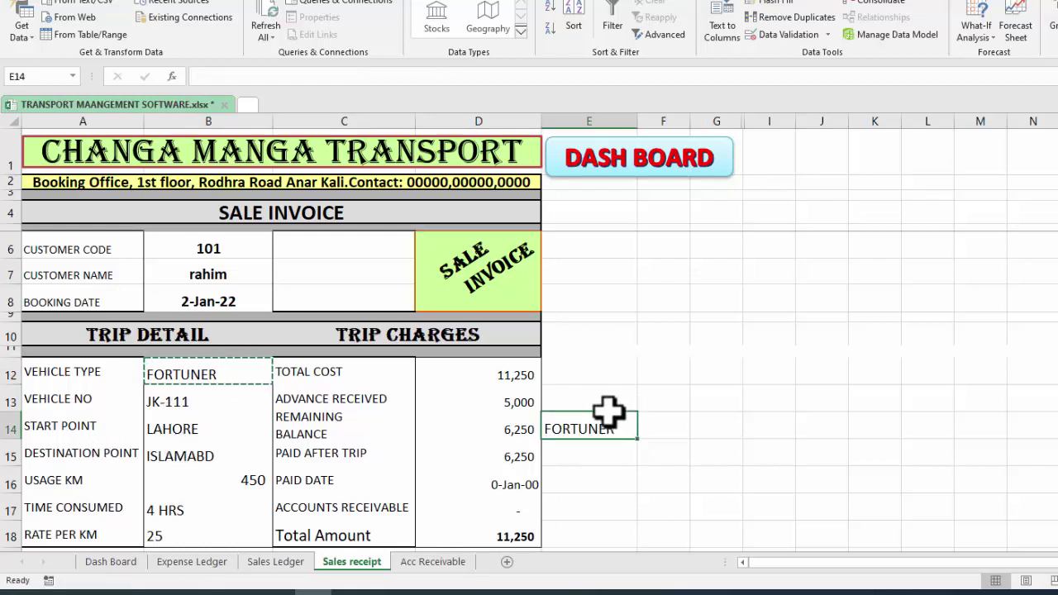
double_click(609, 417)
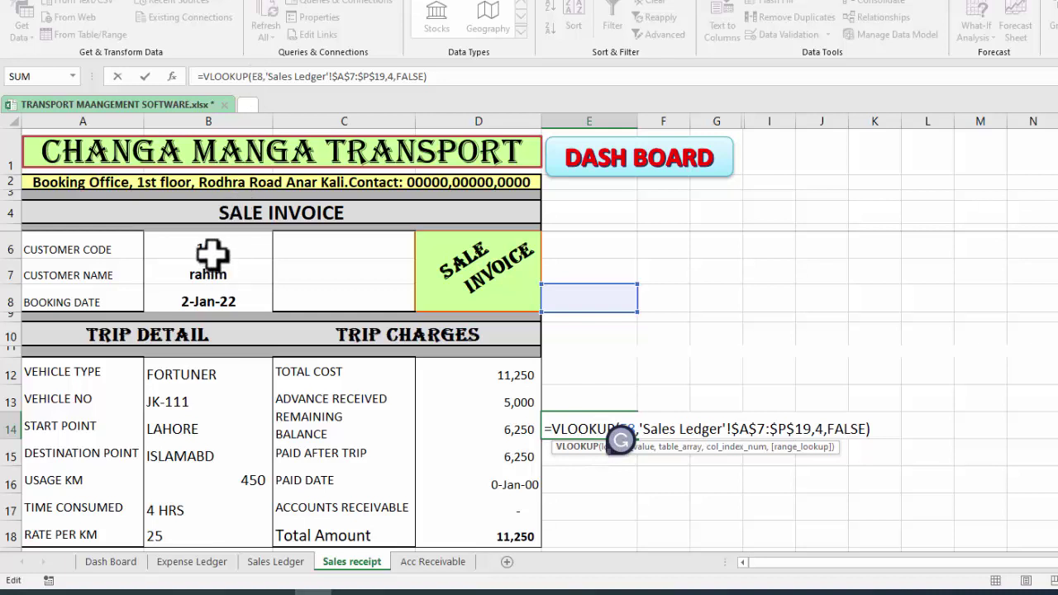
key("Return")
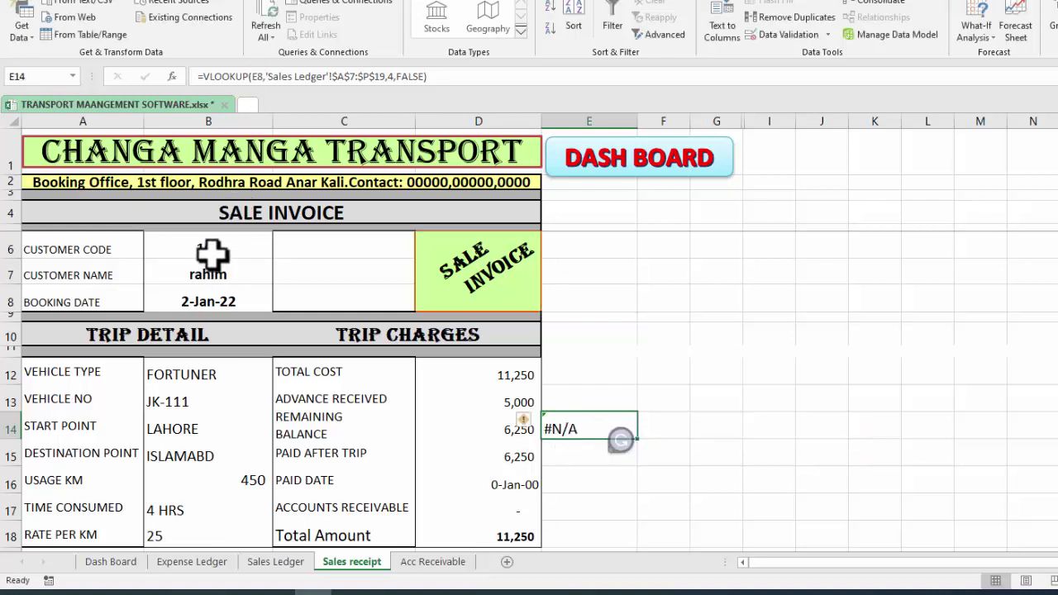
left_click(594, 424)
key("BackSpace")
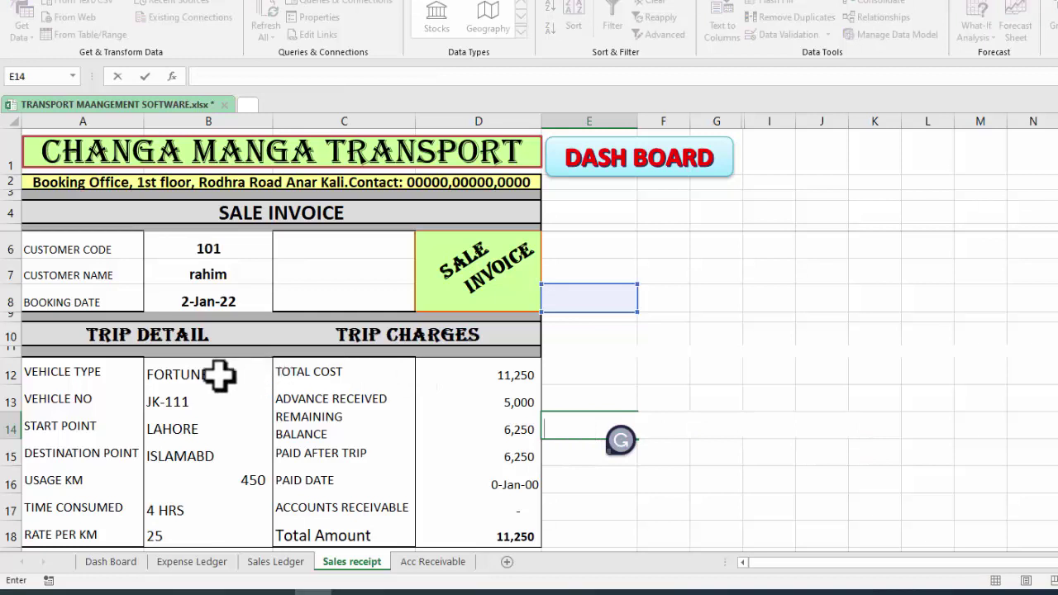
double_click(218, 372)
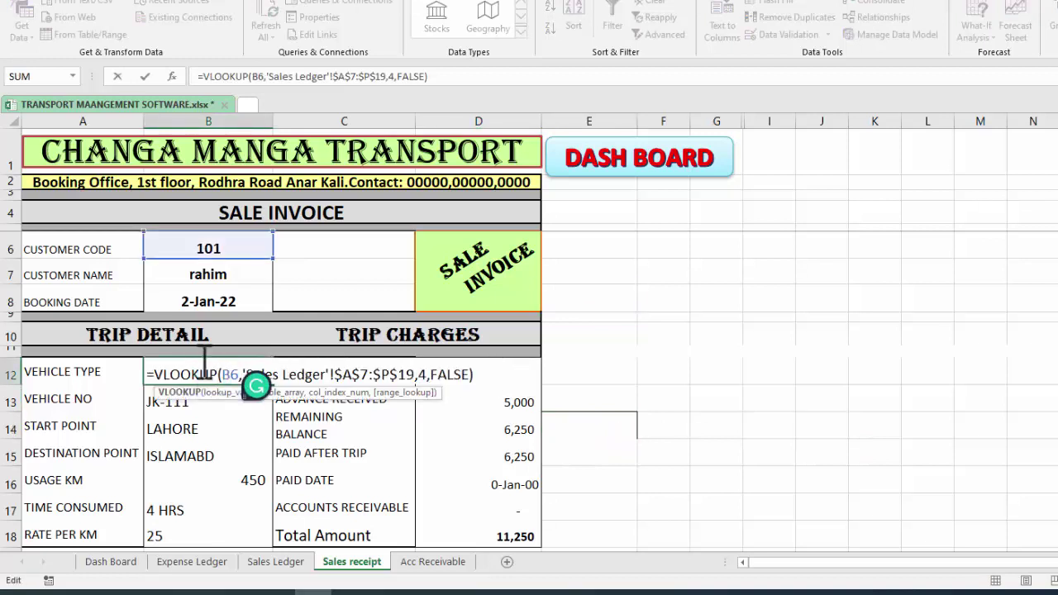
left_click(159, 364, "shift")
key("Escape")
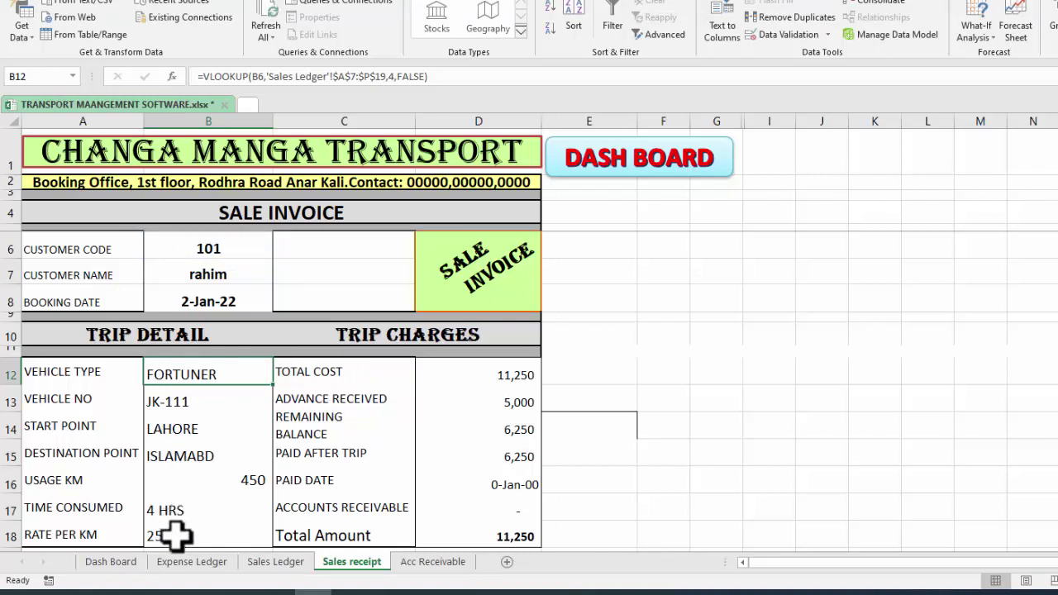
- Compare the invoice's total cost lookup with the Sales Ledger's 11,250 total cost
left_click(283, 563)
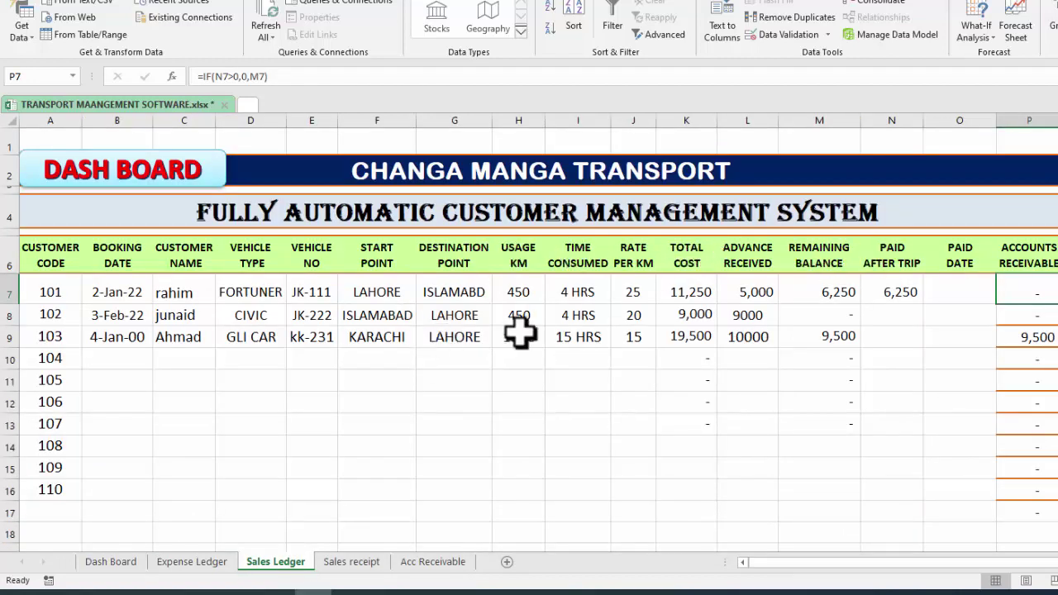
left_click(351, 563)
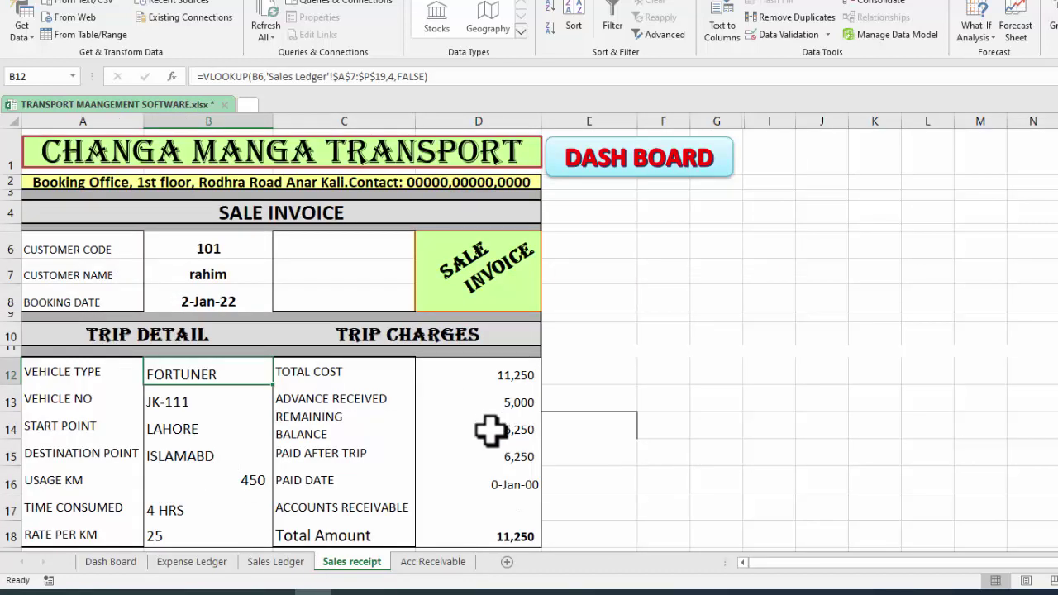
double_click(478, 374)
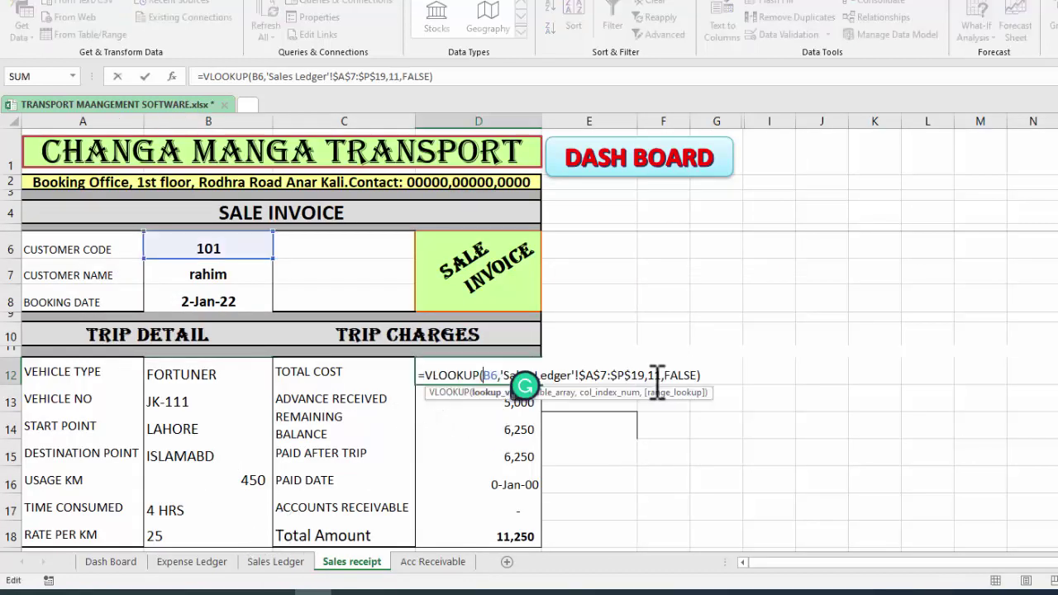
key("Escape")
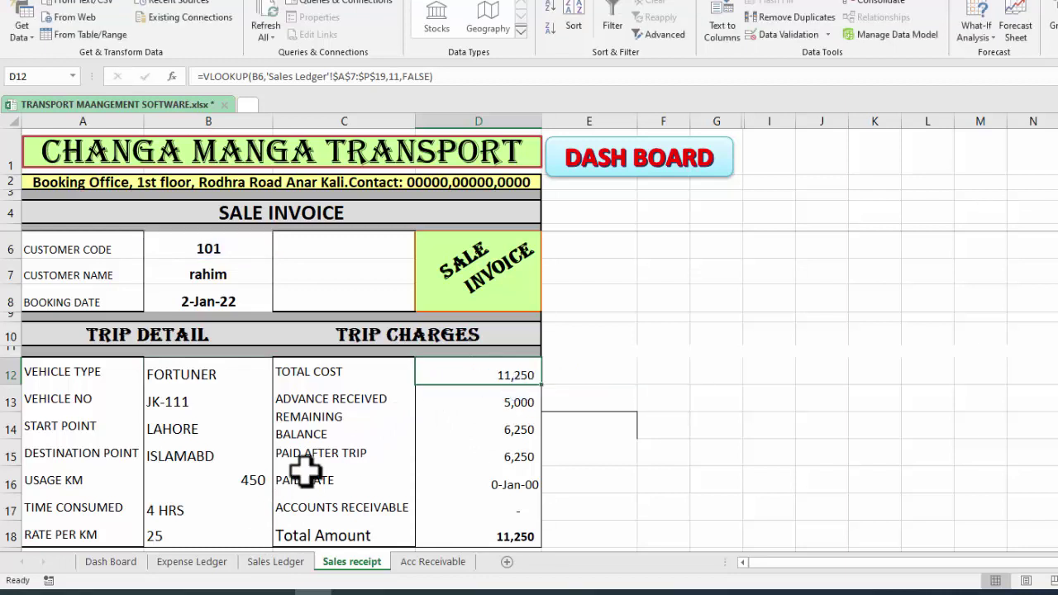
left_click(277, 562)
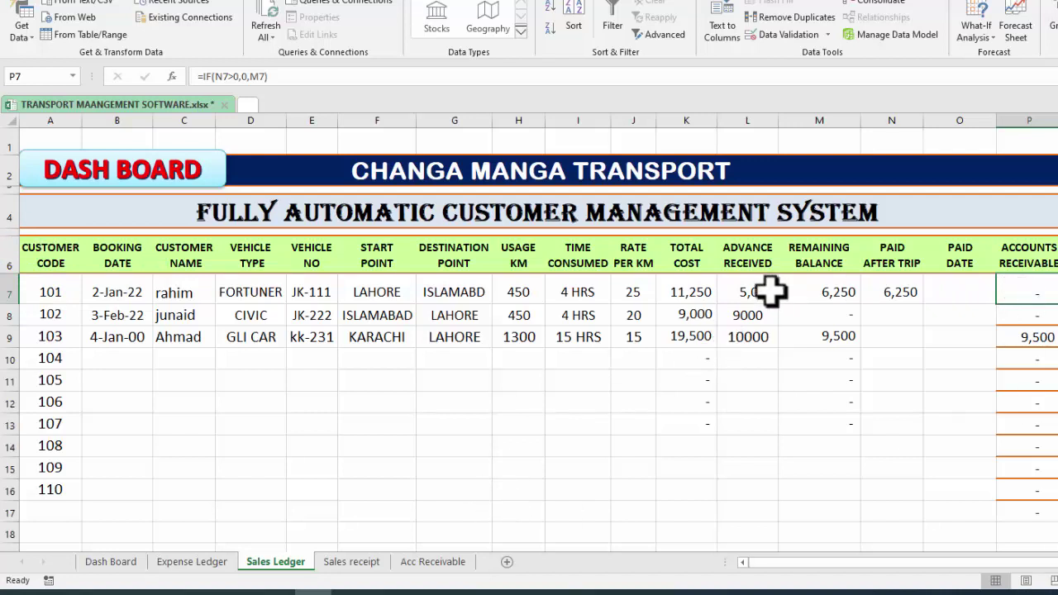
left_click(355, 562)
- Inspect the advance received and D16 Paid Date lookups and confirm D18 holds =D12 (11,250)
left_click(495, 403)
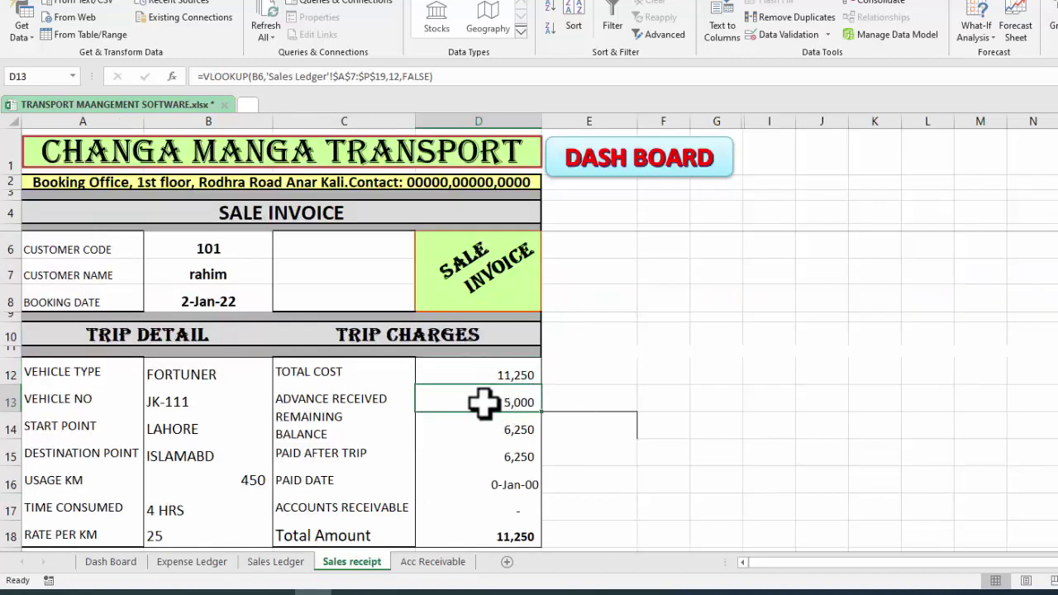
double_click(485, 402)
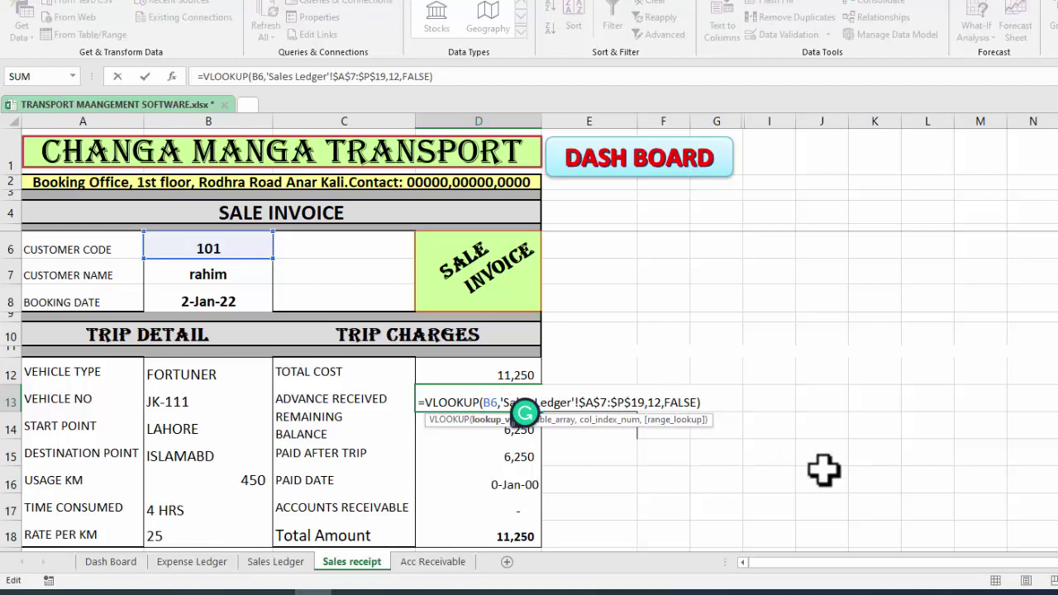
key("Escape")
double_click(512, 486)
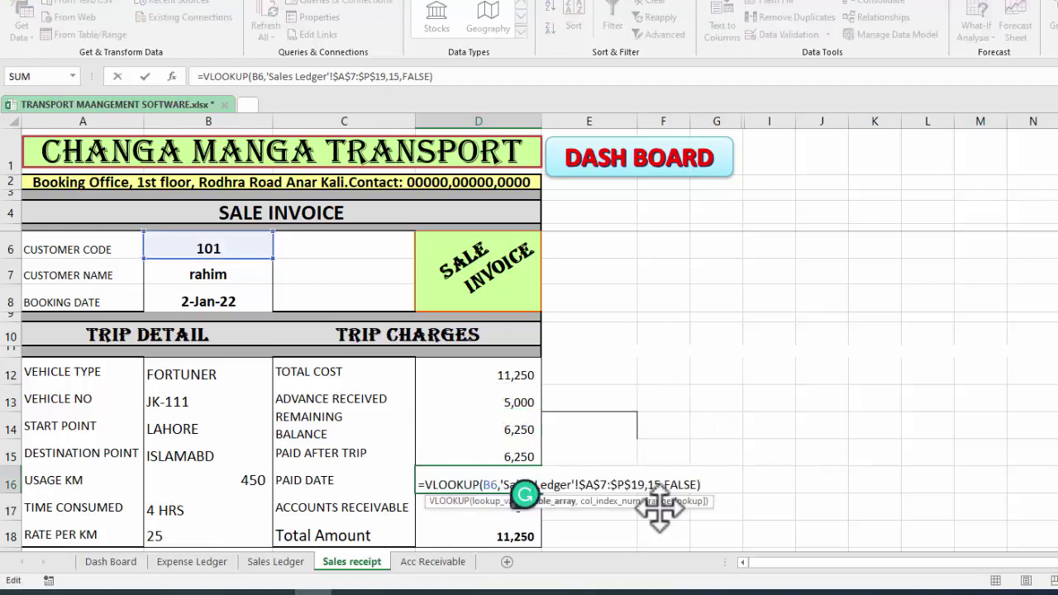
key("Escape")
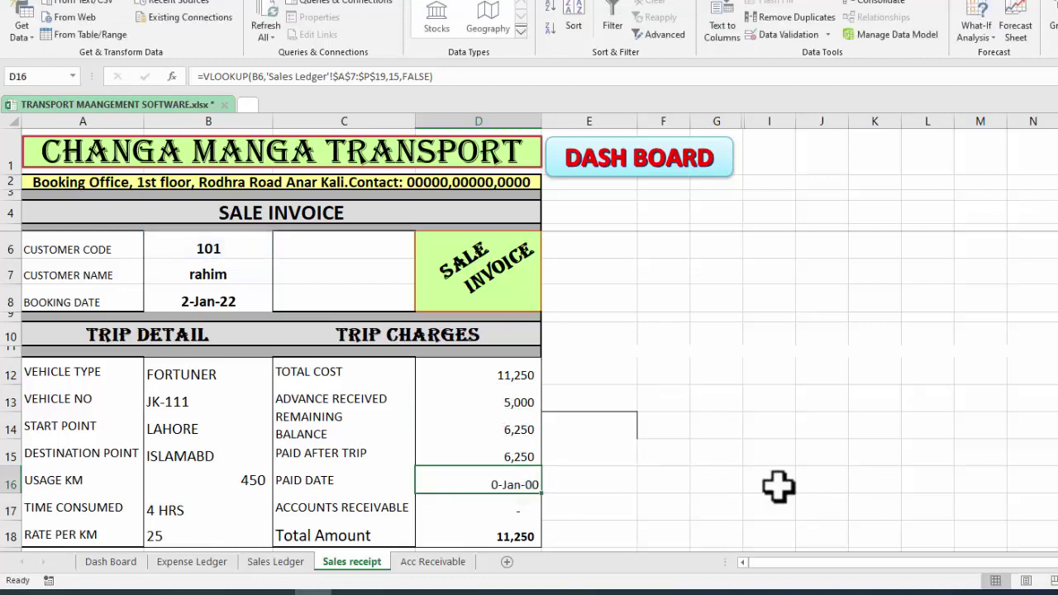
left_click(514, 538)
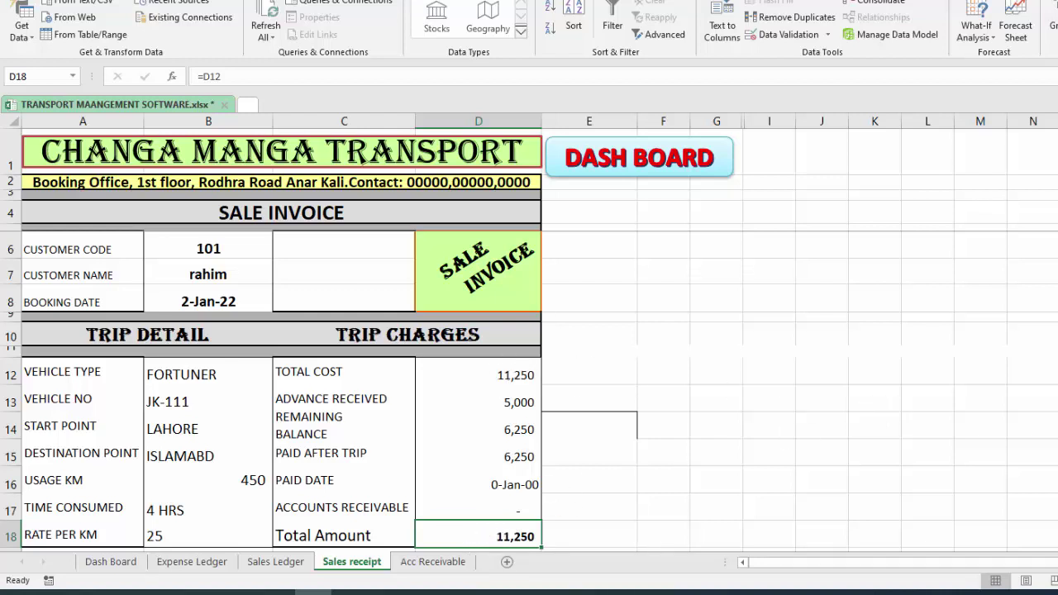
scroll(529, 391, "down", 1)
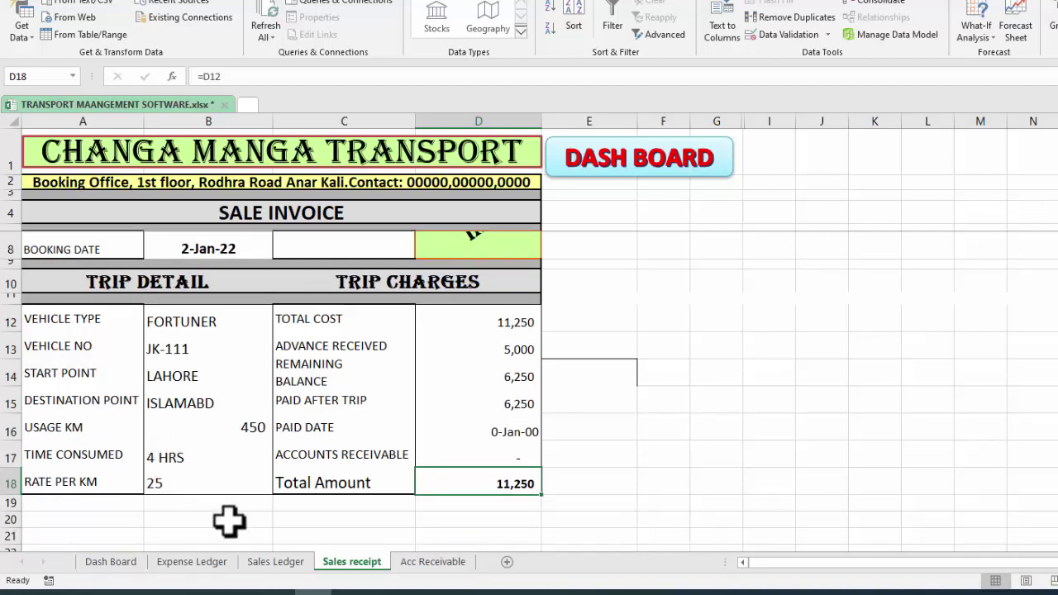
- On Acc Receivable, inspect the B6 Booking Date and E6 Vehicle No VLOOKUP formulas
left_click(429, 563)
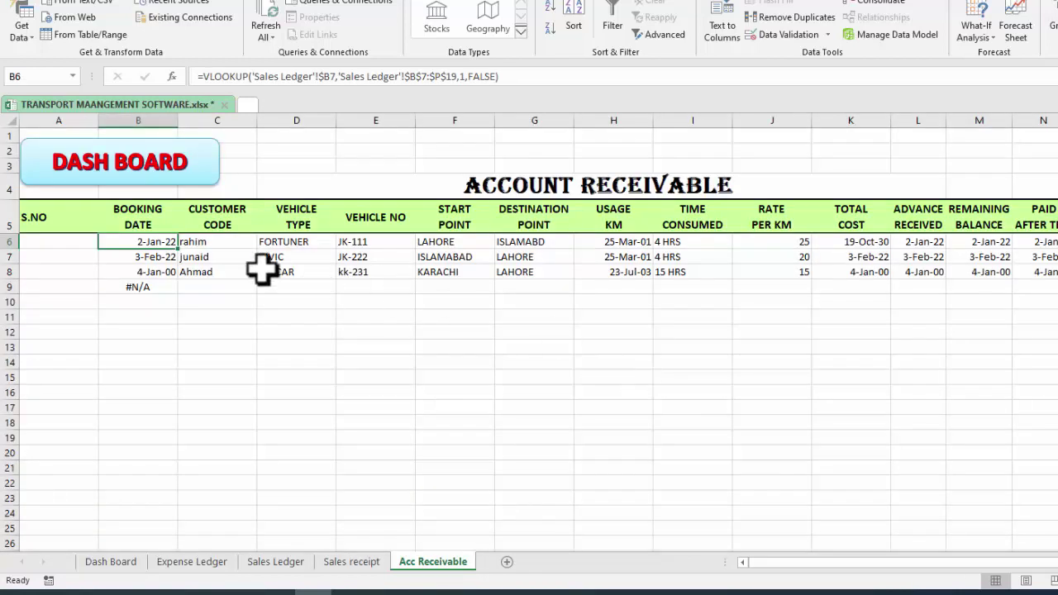
double_click(160, 240)
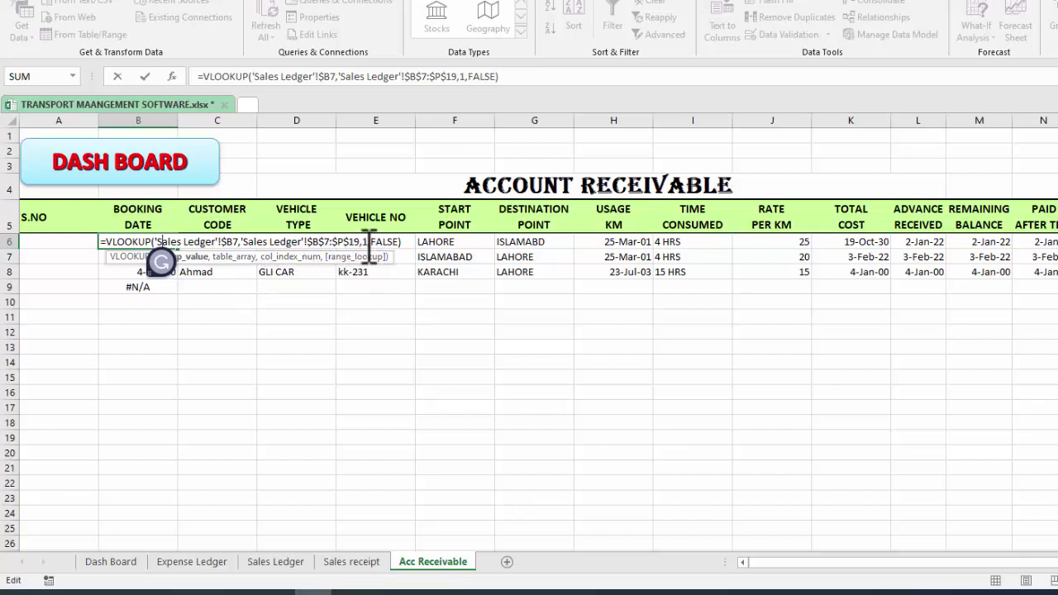
left_click(409, 246)
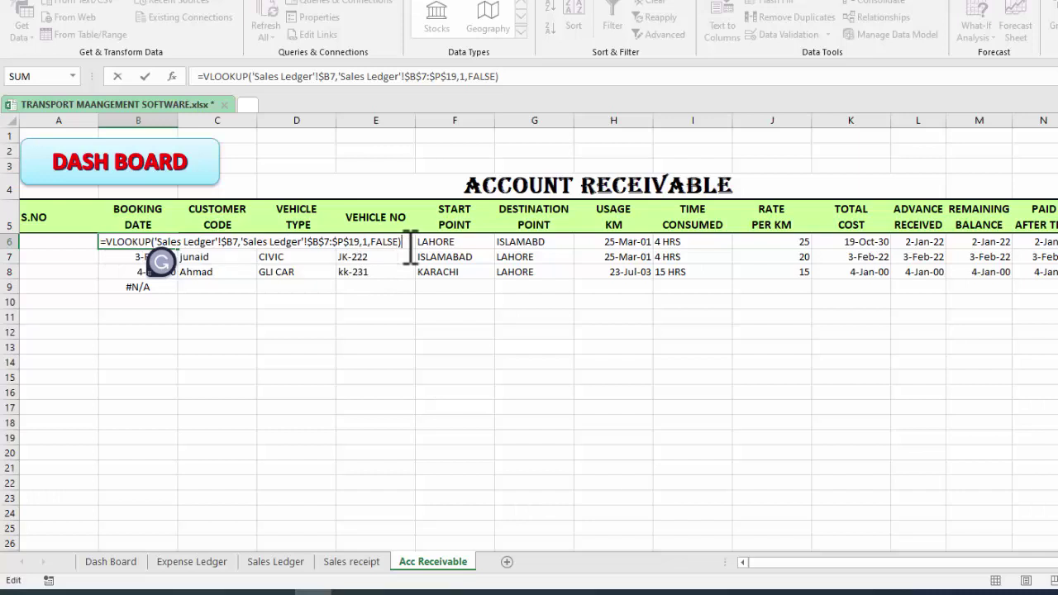
key("ctrl+Return")
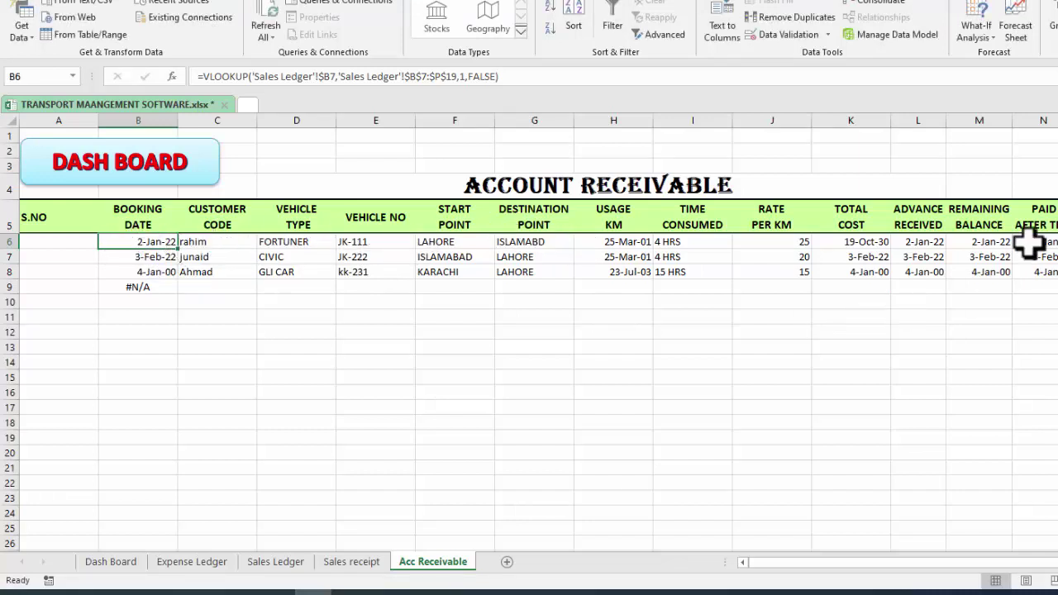
left_click(291, 242)
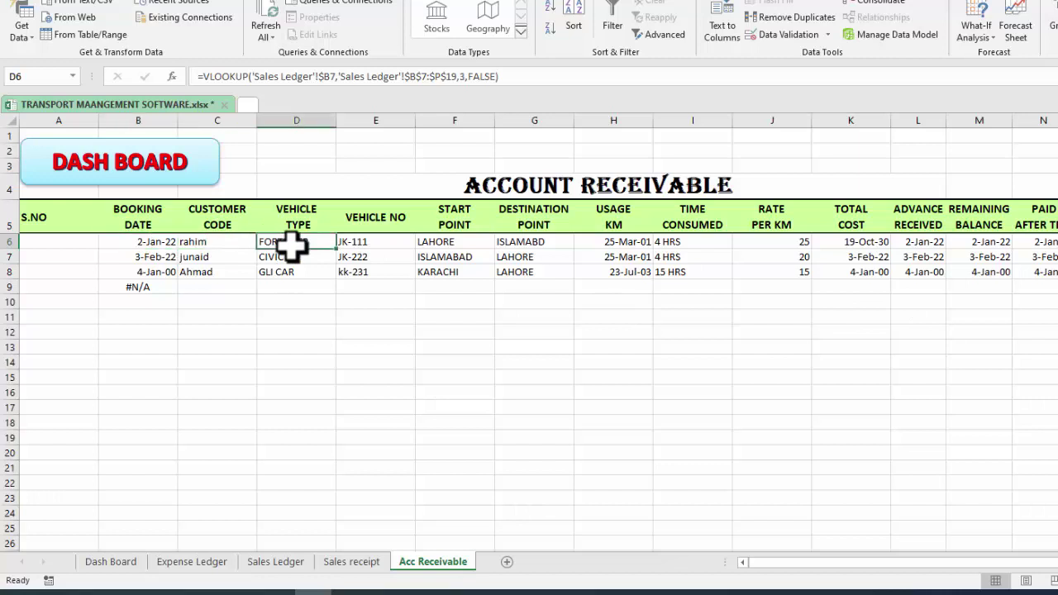
double_click(357, 242)
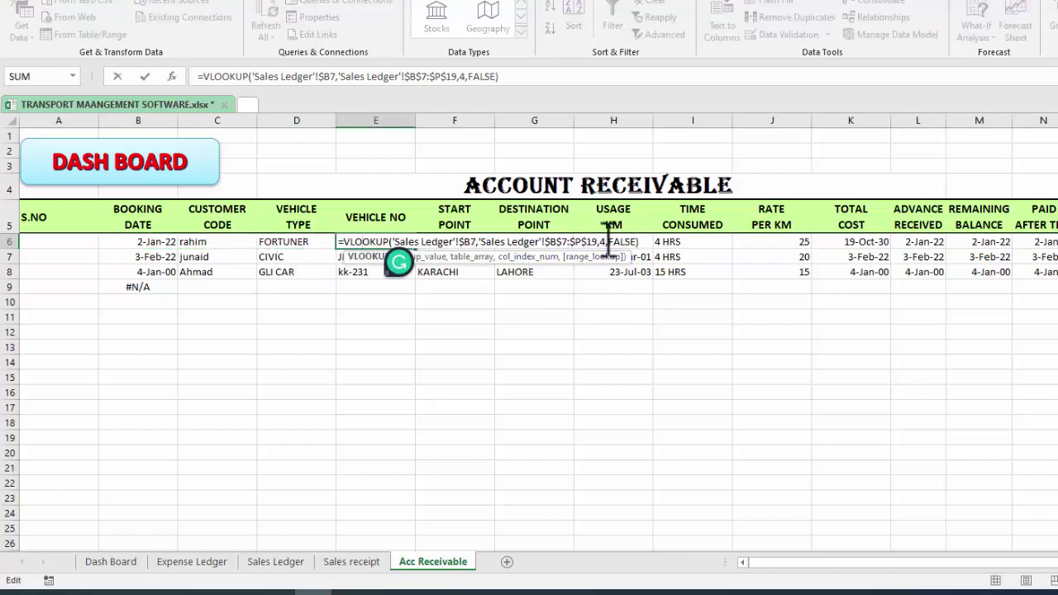
key("Escape")
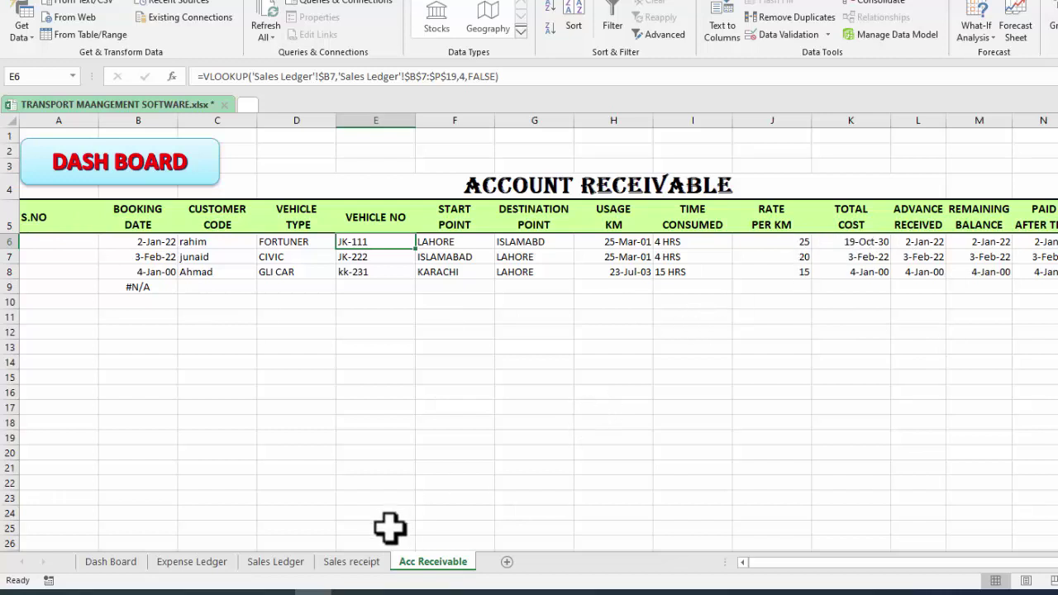
- Flip through the Sales receipt and Sales Ledger sheets, ending back on Acc Receivable
left_click(360, 561)
left_click(281, 561)
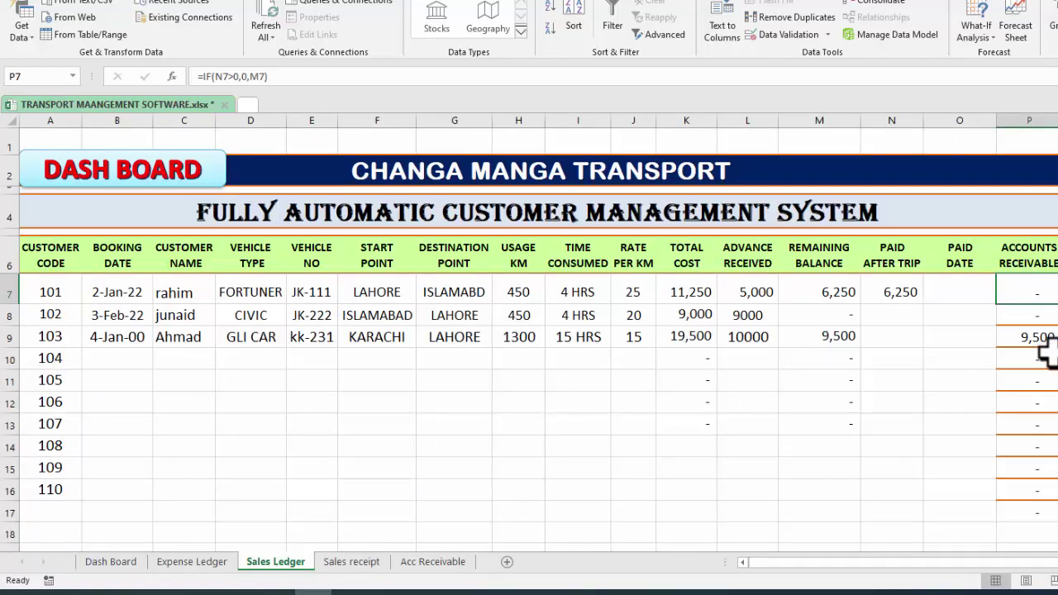
left_click(433, 561)
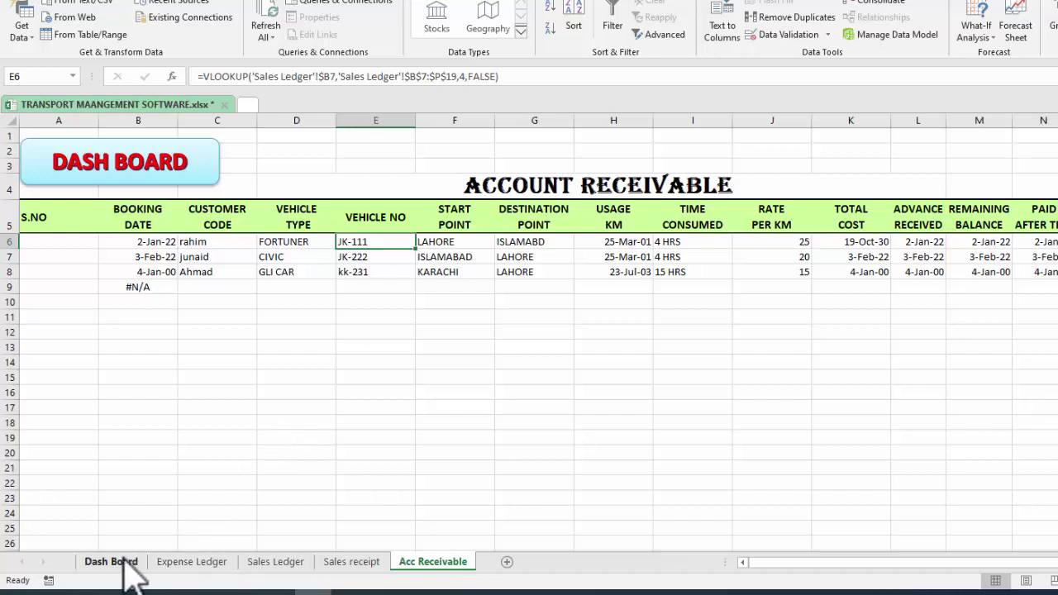
- Return to the Dash Board and insert a shape with a cyan outline style
left_click(173, 174)
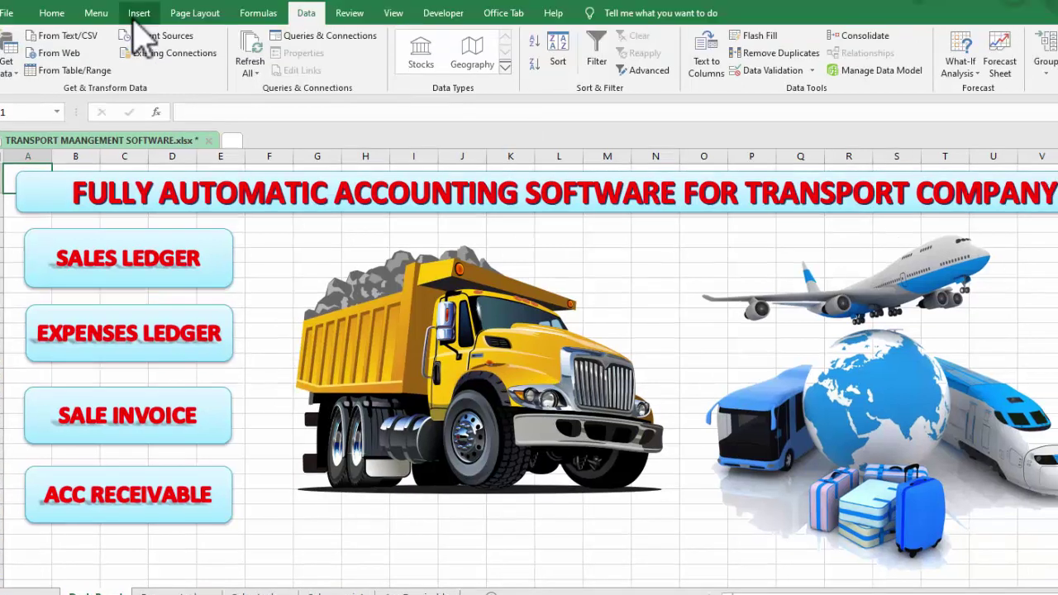
left_click(137, 15)
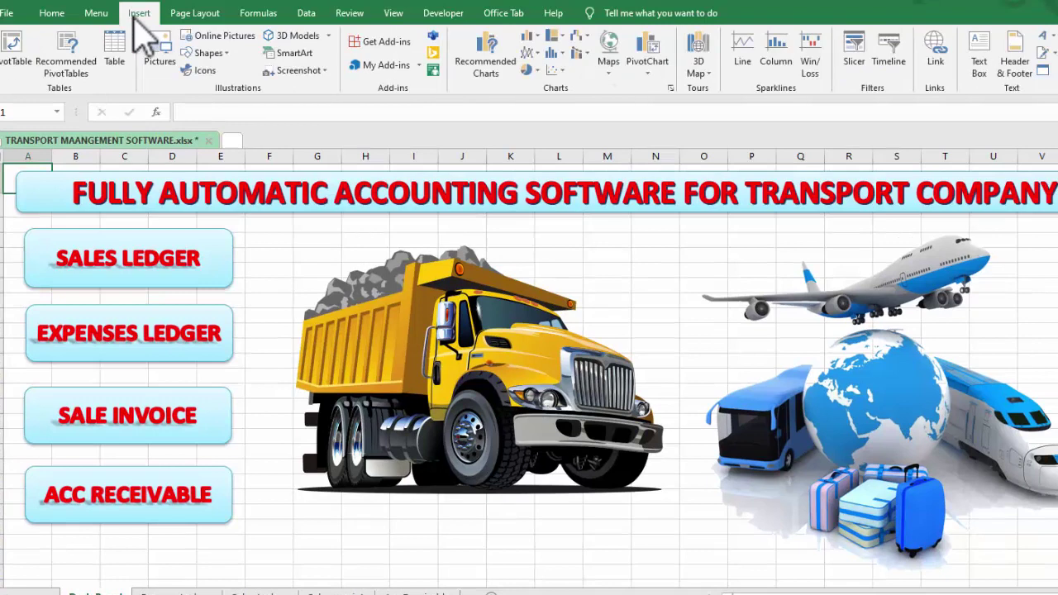
left_click(208, 53)
left_click(263, 101)
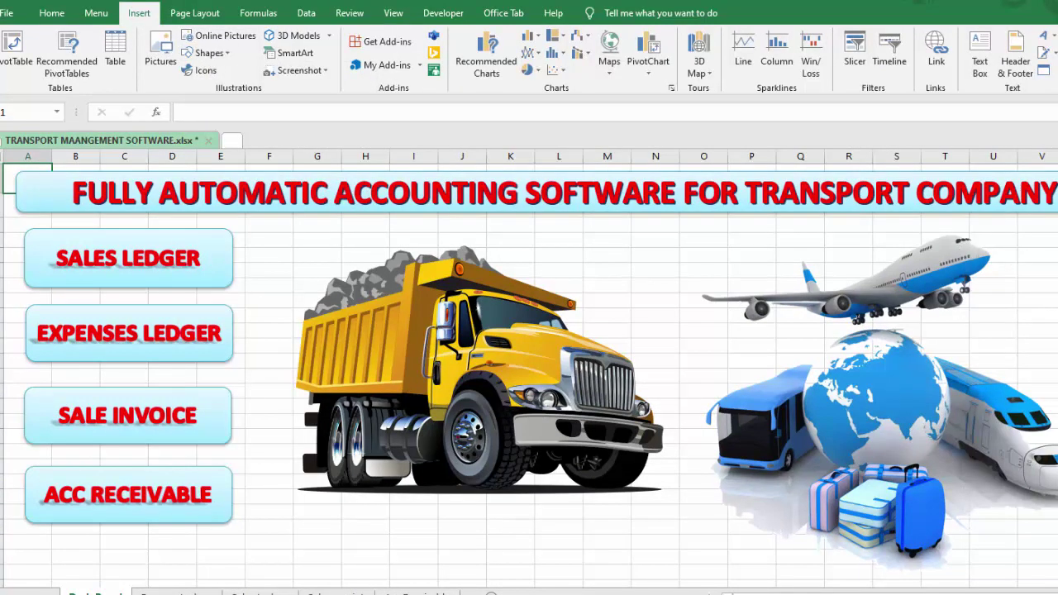
left_click(1003, 322)
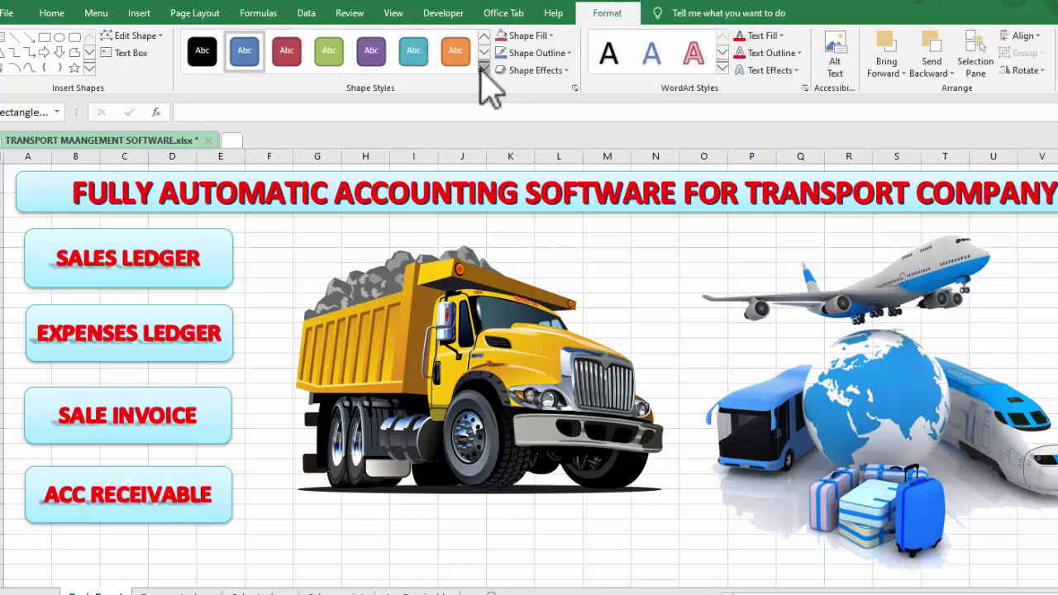
left_click(483, 71)
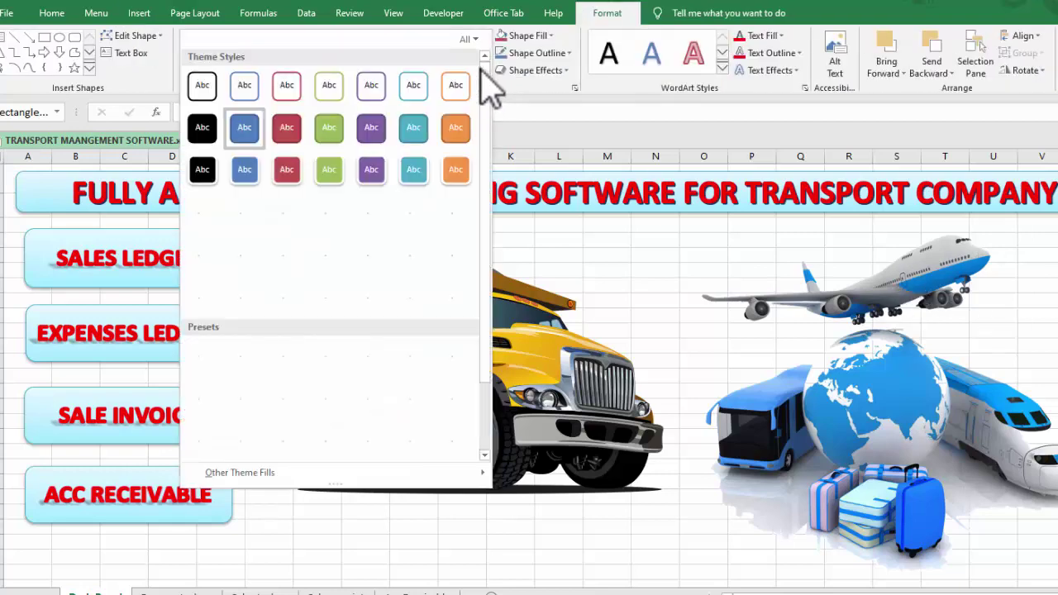
left_click(400, 91)
- Draw a small text box beside the globe picture, then delete it
left_click(126, 53)
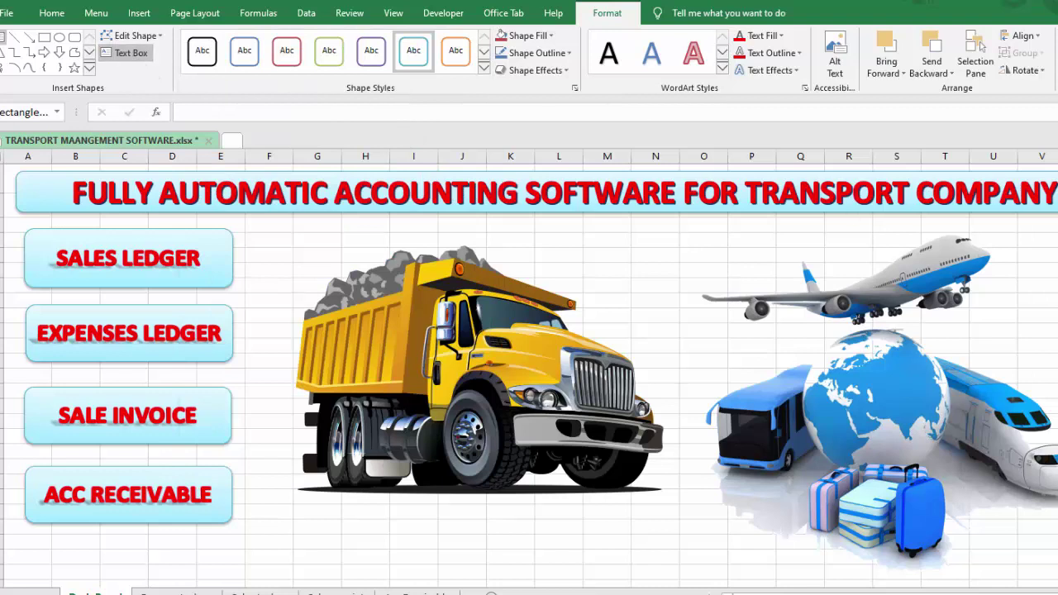
left_click_drag(1057, 302, 1057, 385)
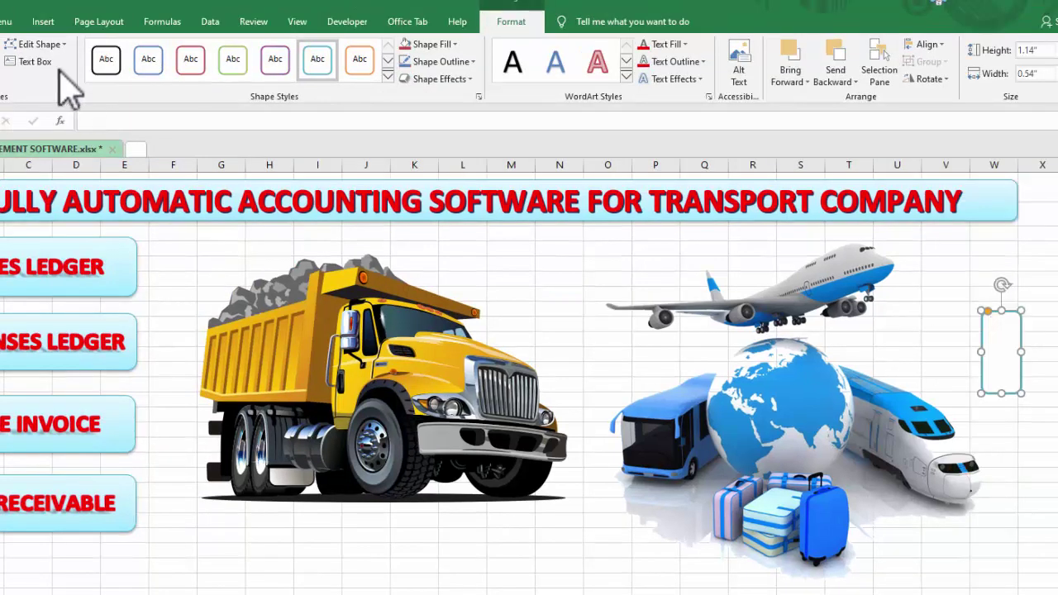
left_click(3, 21)
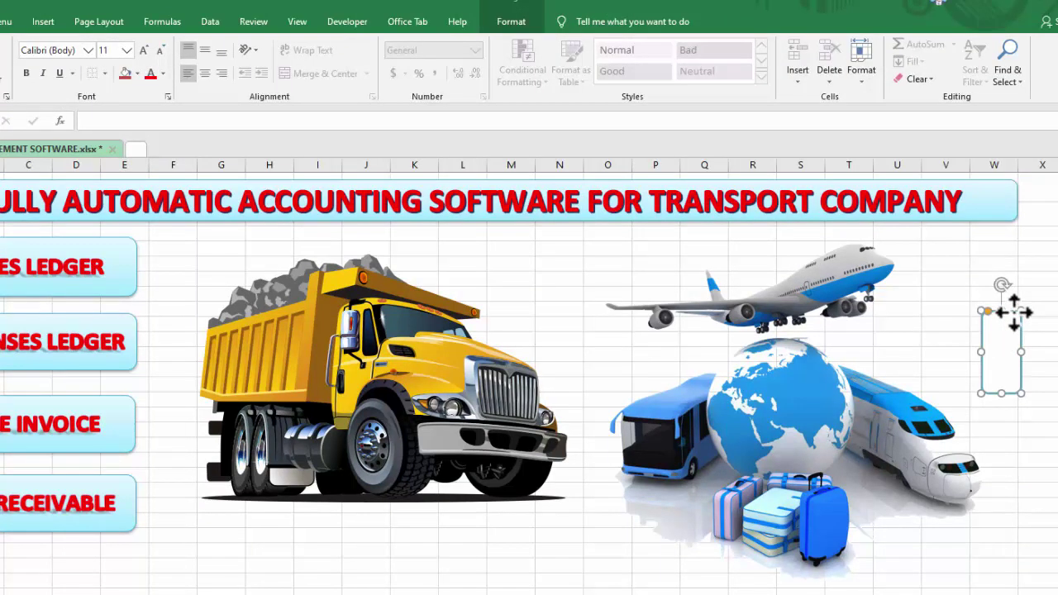
key("Delete")
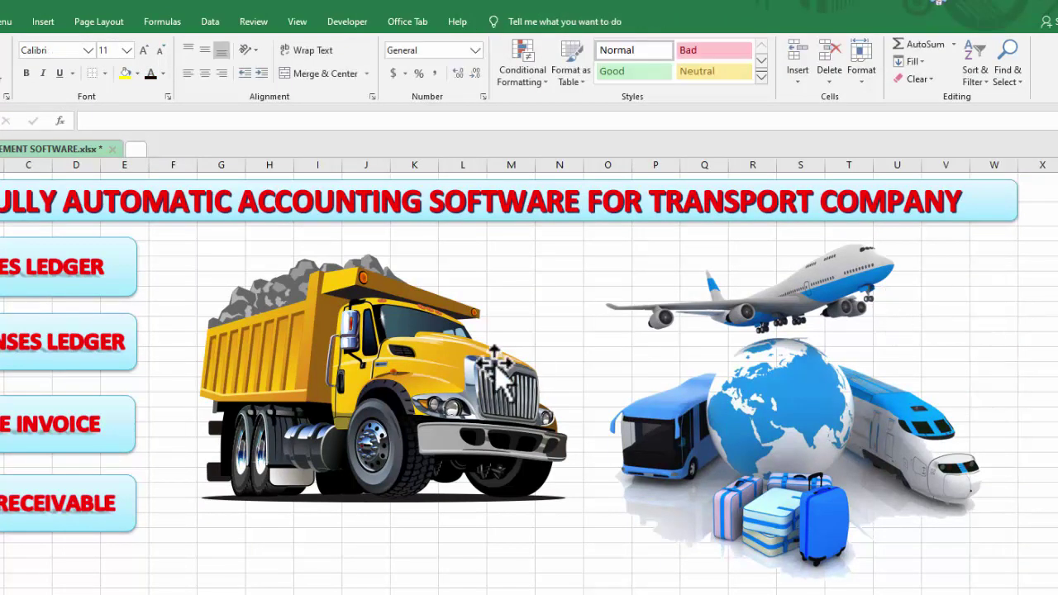
left_click(43, 21)
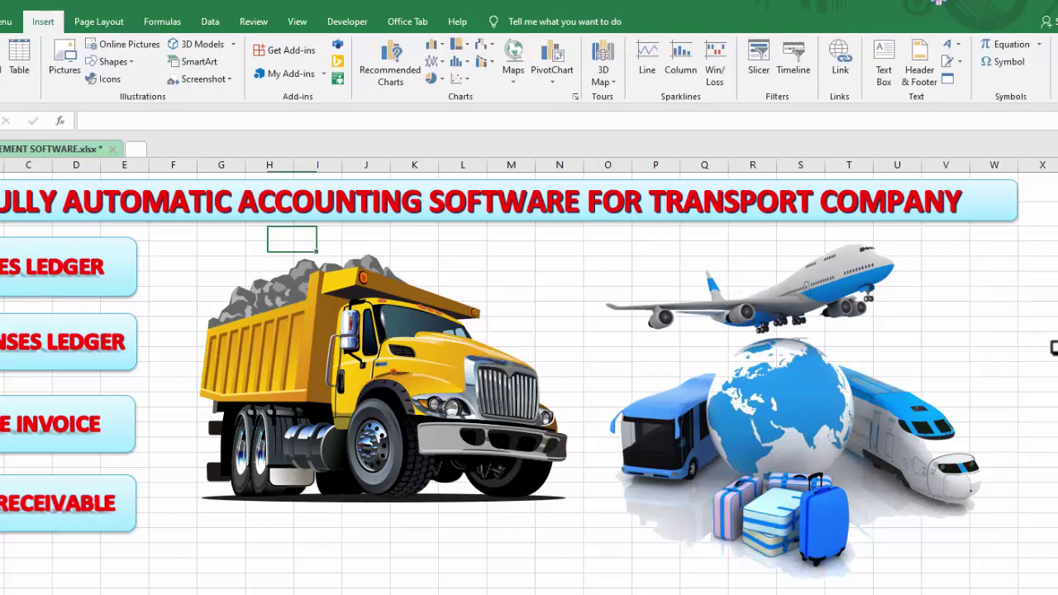
- Relink the ACC RECEIVABLE button to the 'Acc Receivable' sheet in this document, then return to Dash Board
right_click(65, 491)
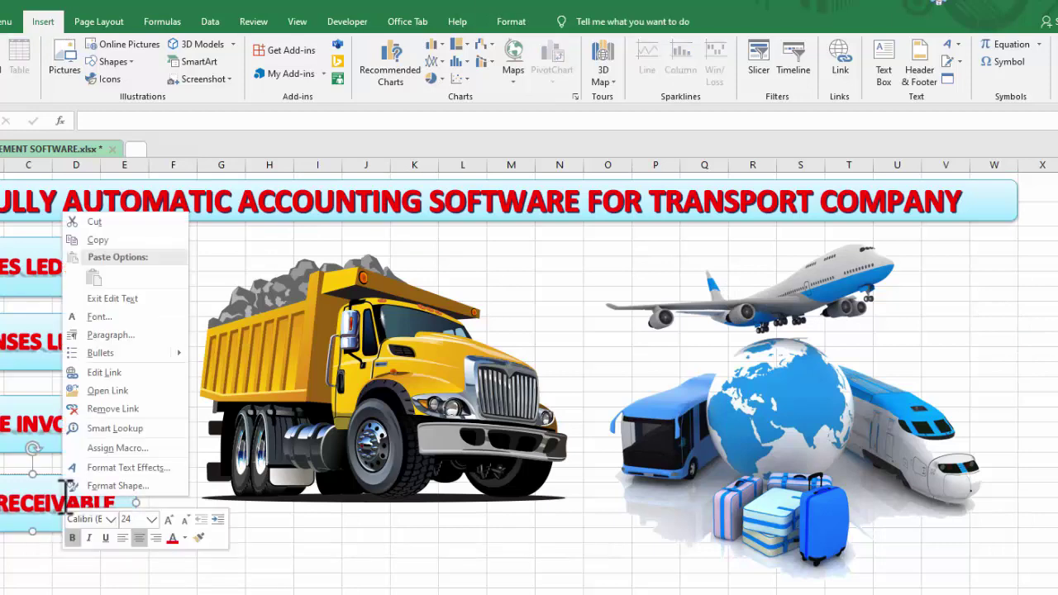
left_click(107, 409)
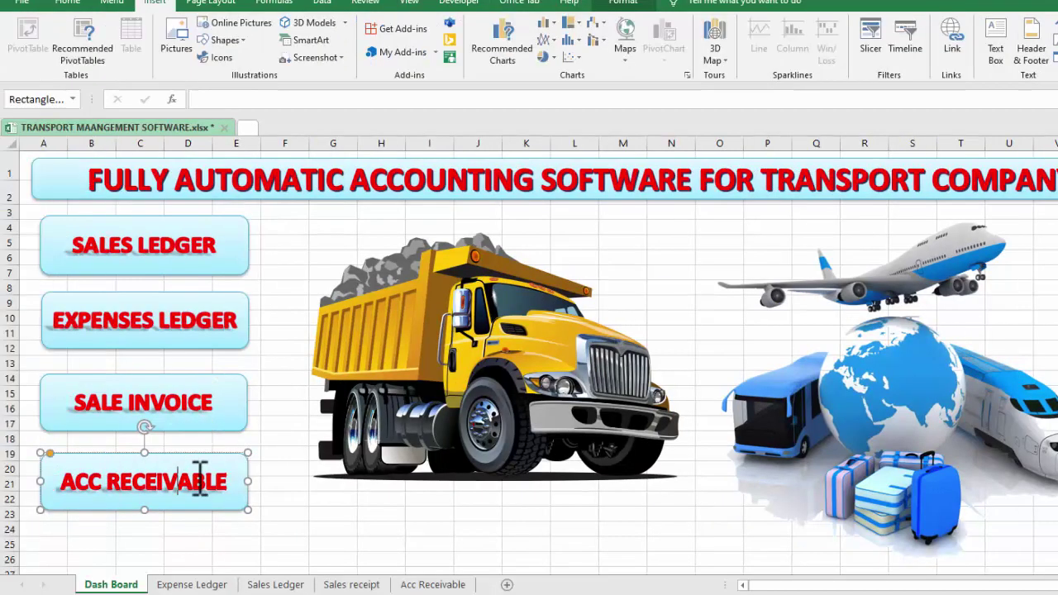
left_click(105, 555)
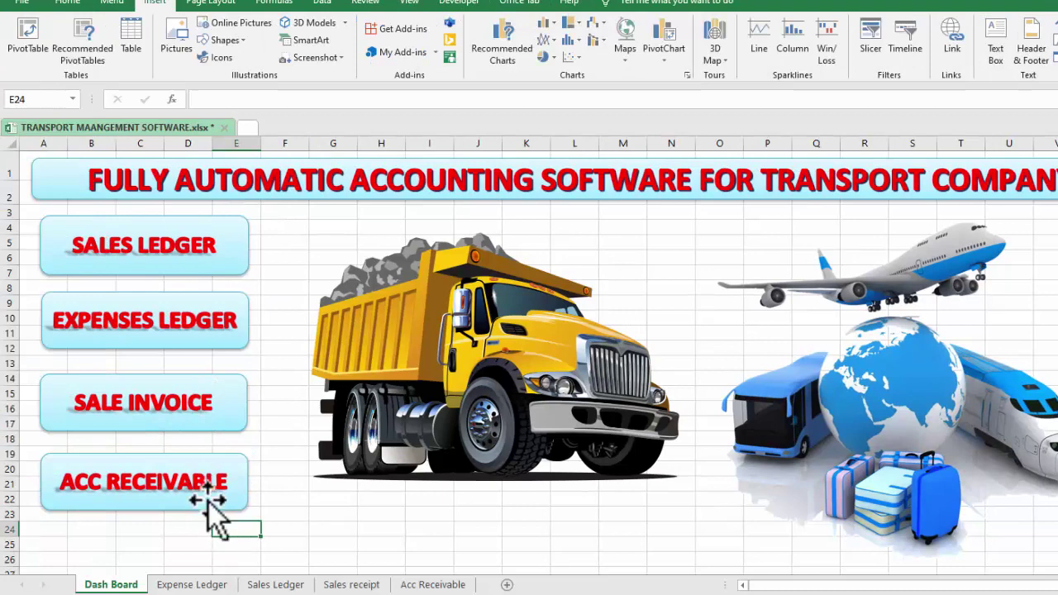
right_click(206, 495)
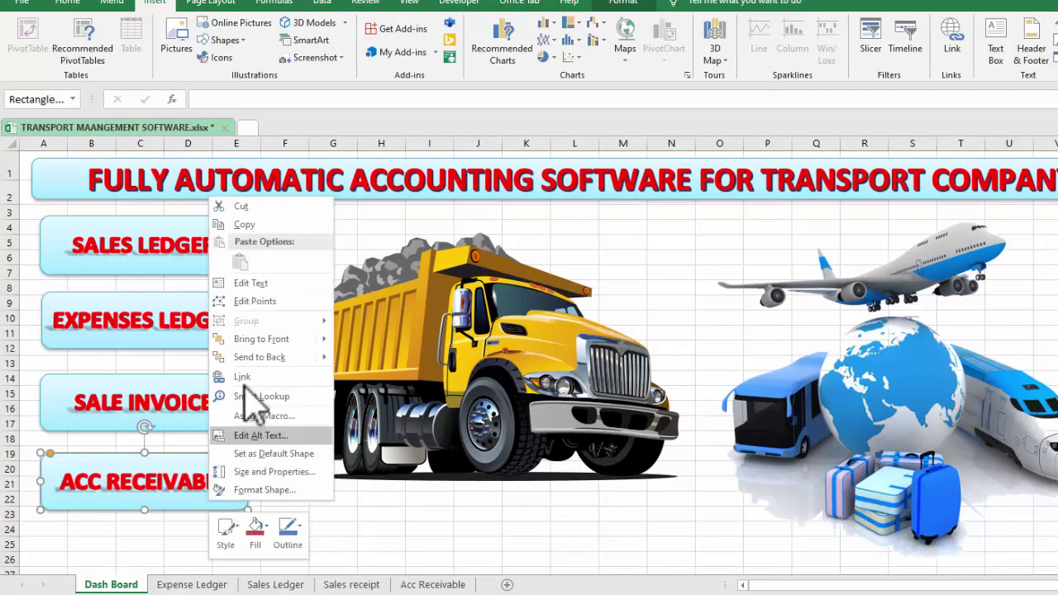
left_click(242, 377)
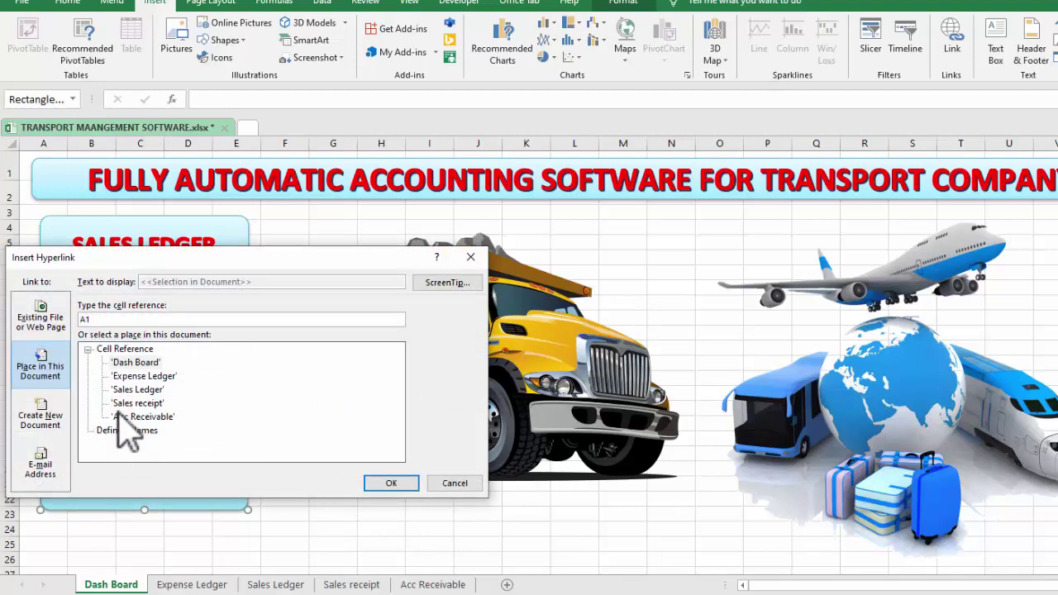
left_click(142, 417)
key("Return")
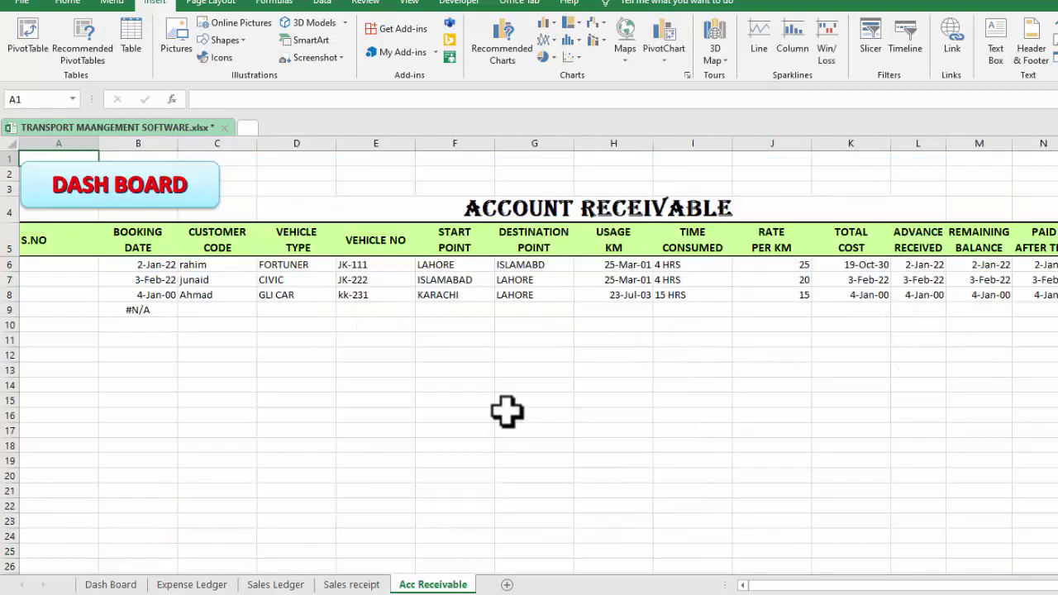
left_click(120, 589)
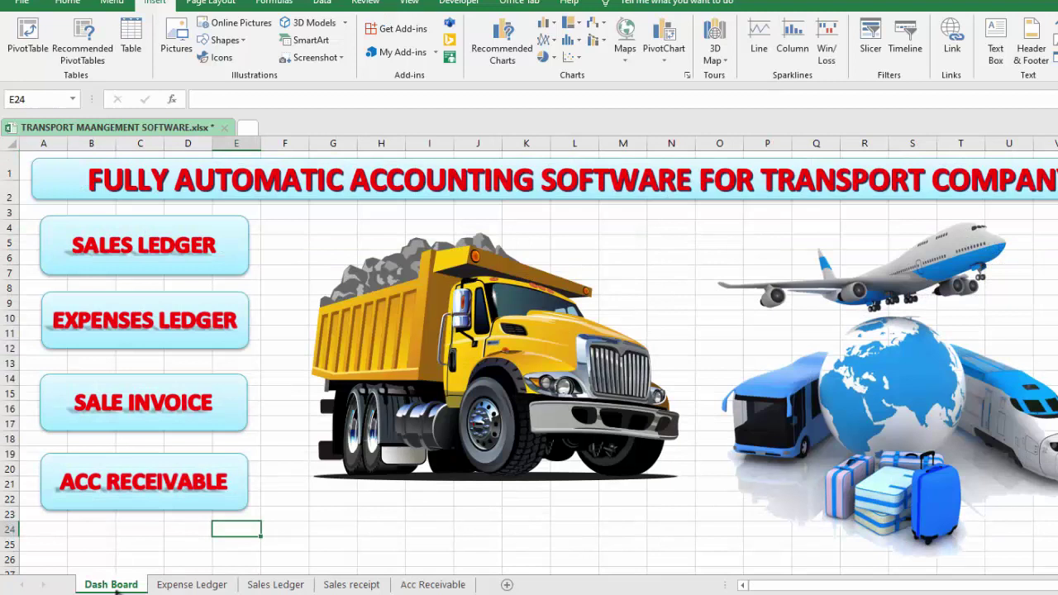